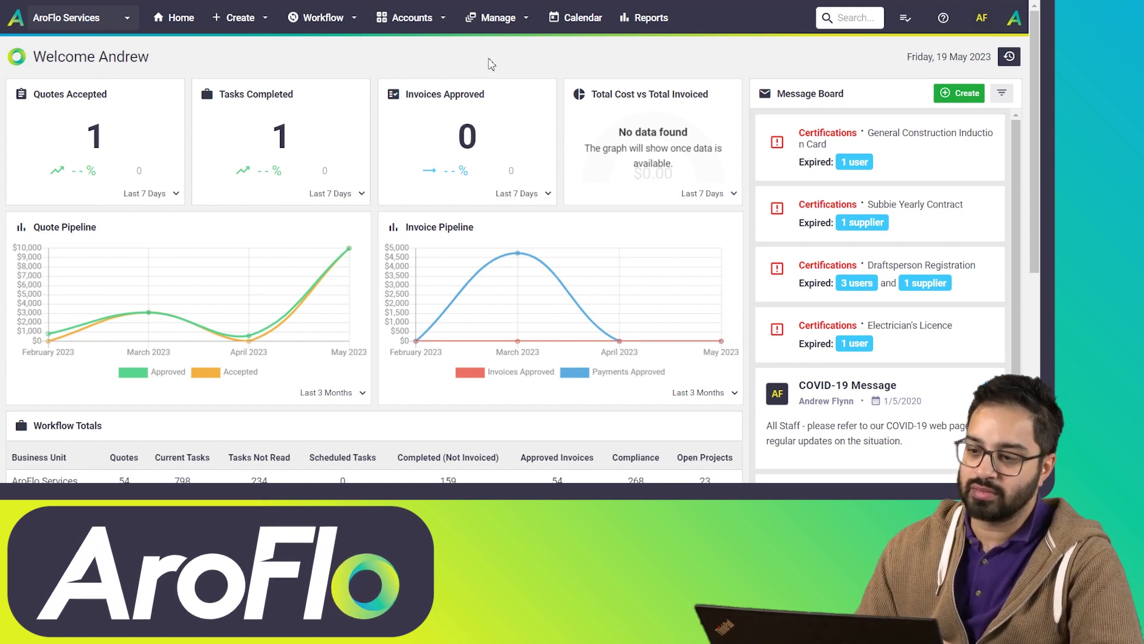
Step: In Site Administration settings, search 'task ass' and open Task Asset Custom Fields
left_click(982, 18)
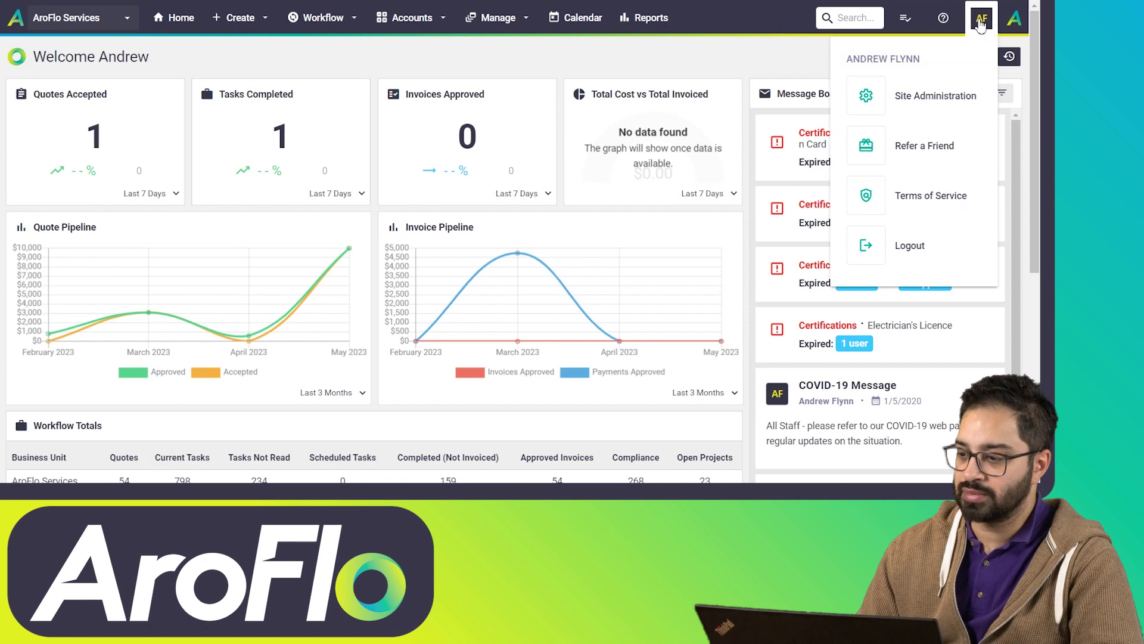
left_click(942, 100)
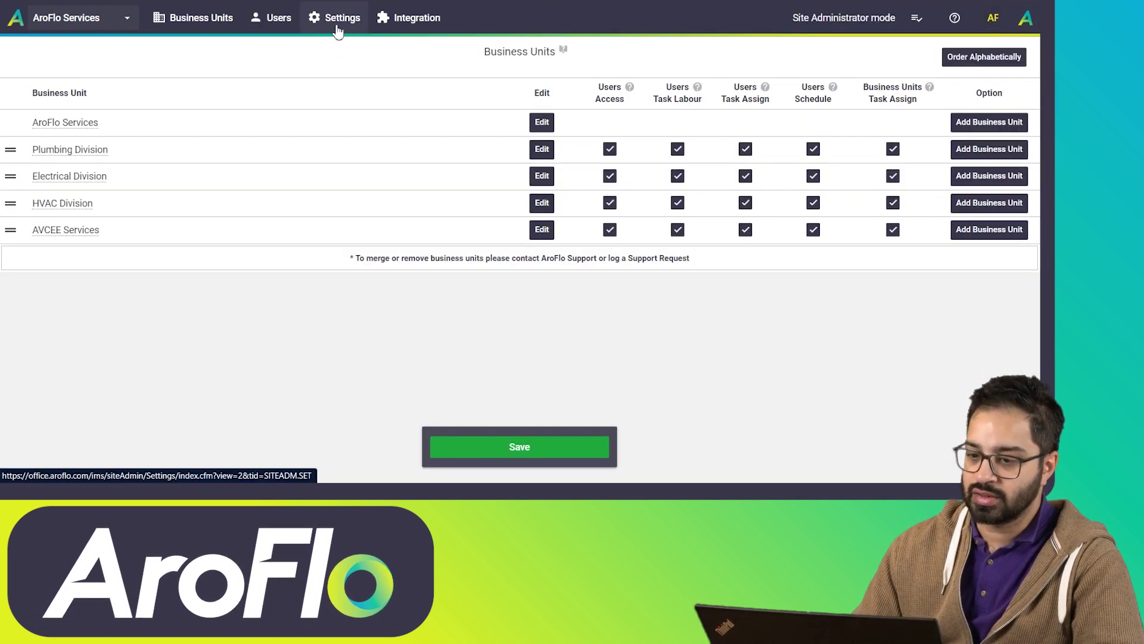
left_click(339, 24)
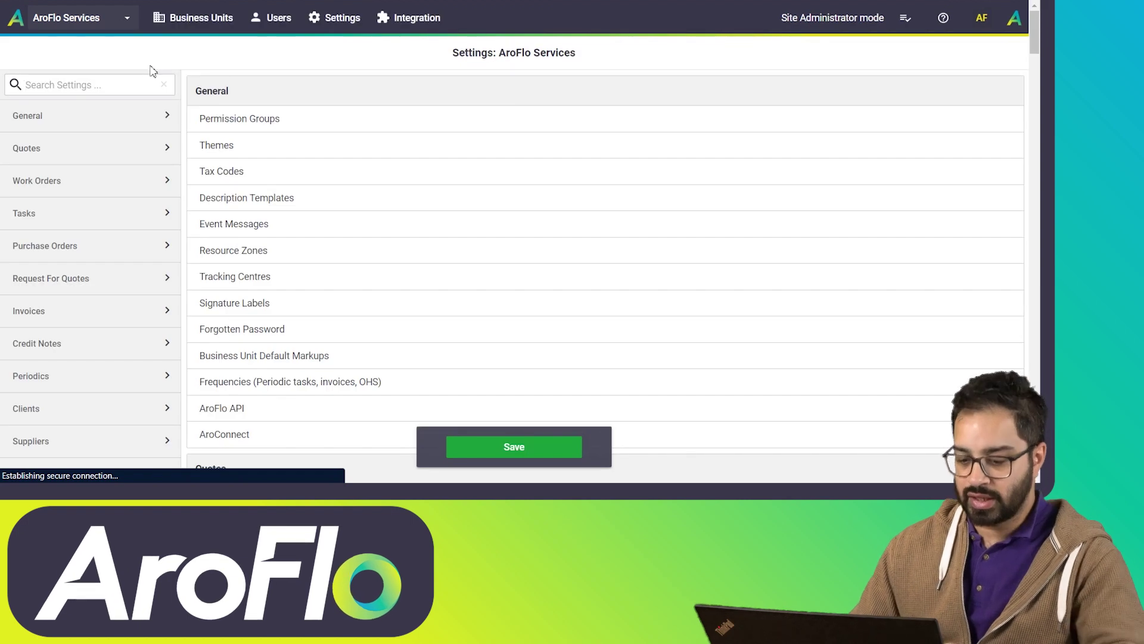
type("task ass")
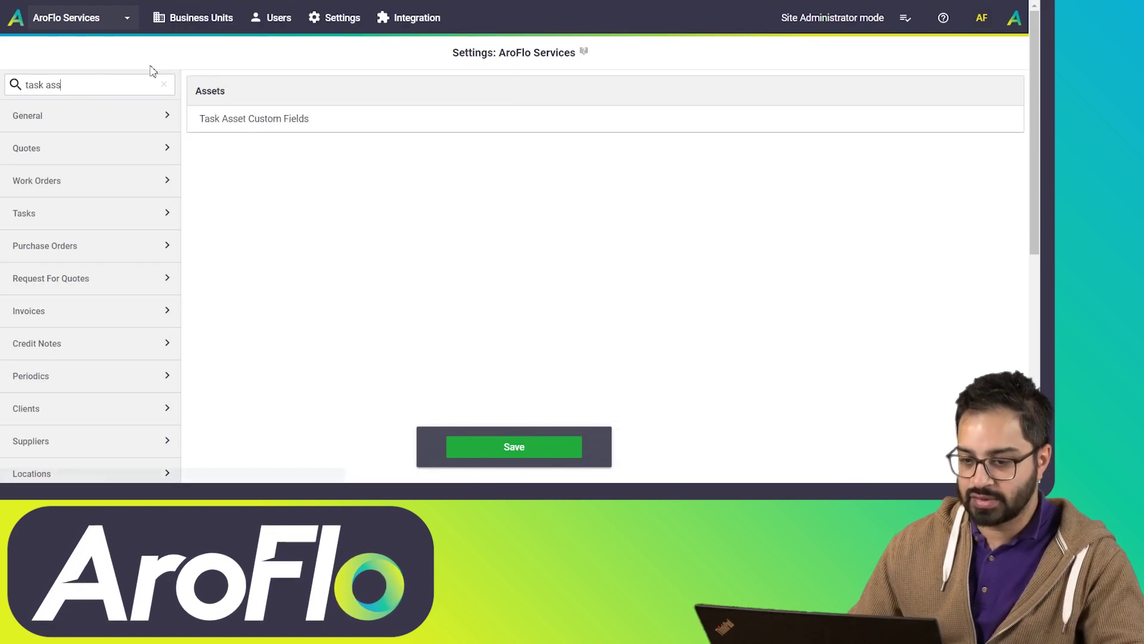
left_click(224, 122)
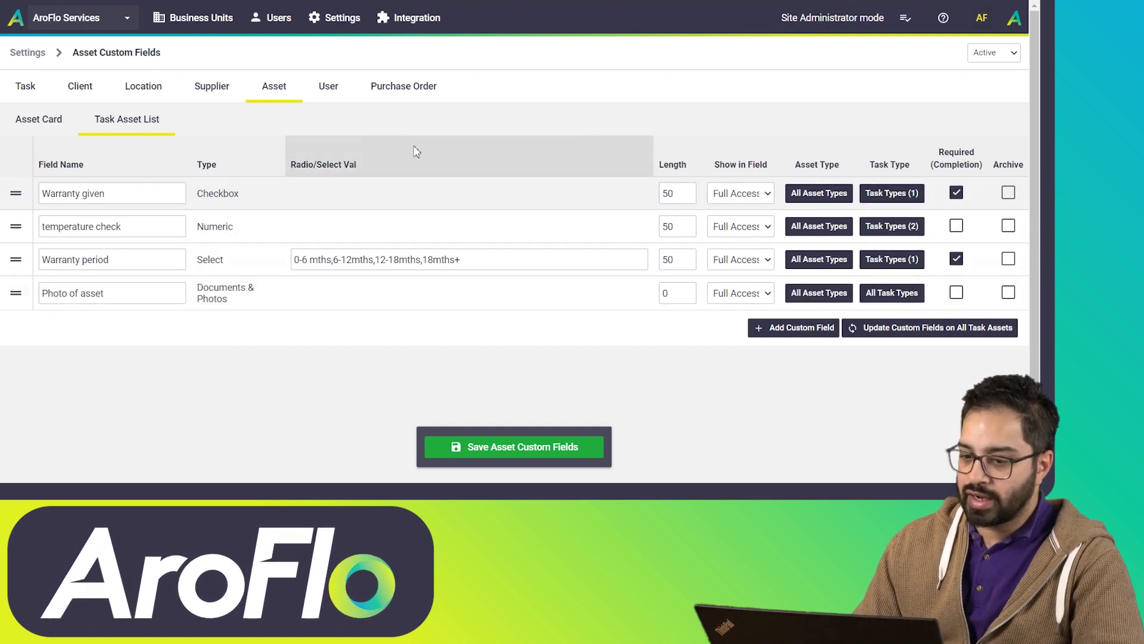
left_click(799, 338)
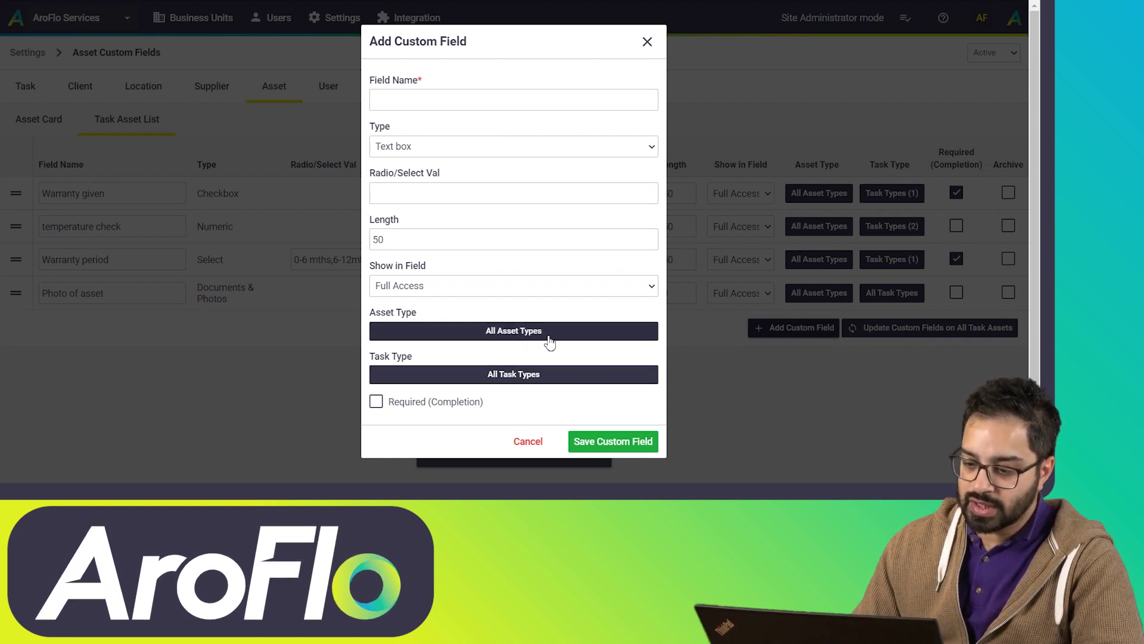
left_click(520, 334)
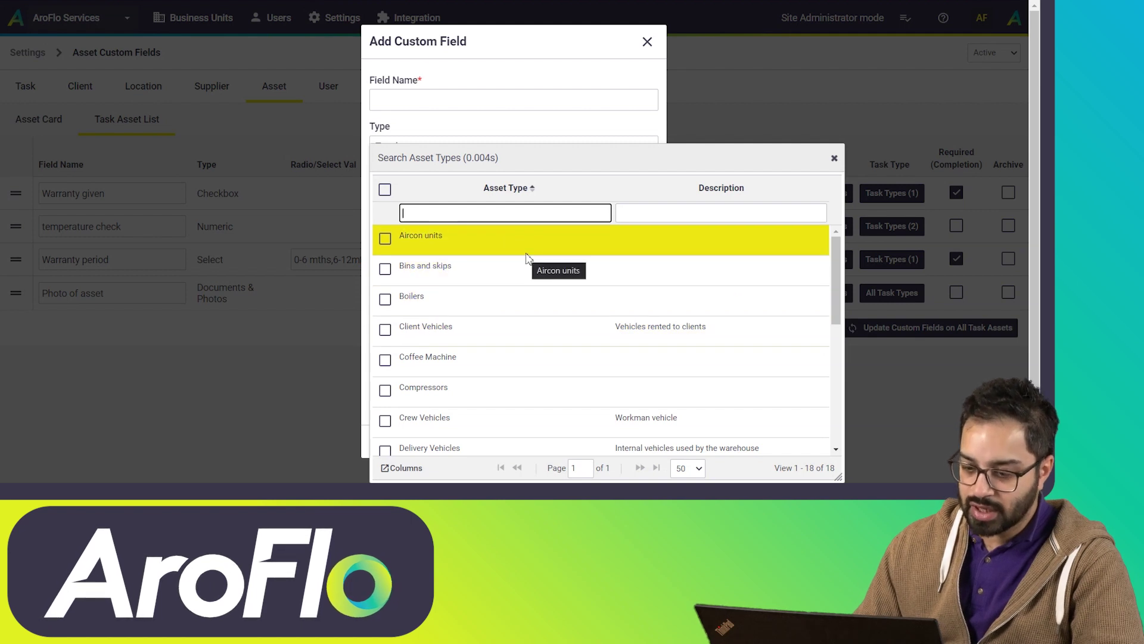
left_click_drag(531, 159, 508, 146)
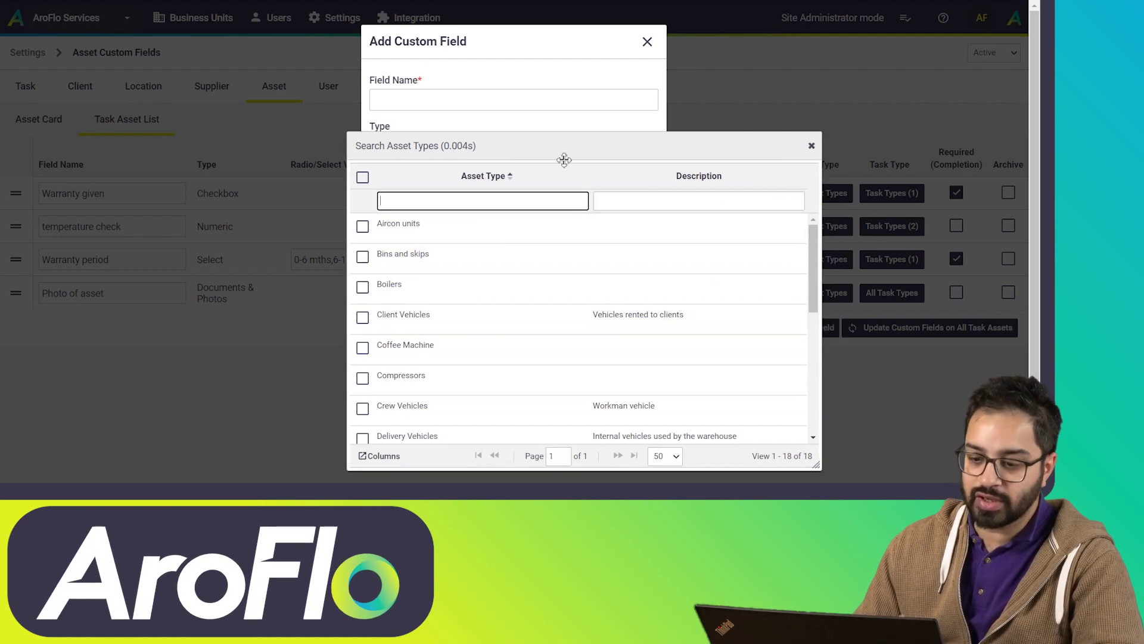
left_click(812, 146)
left_click(478, 90)
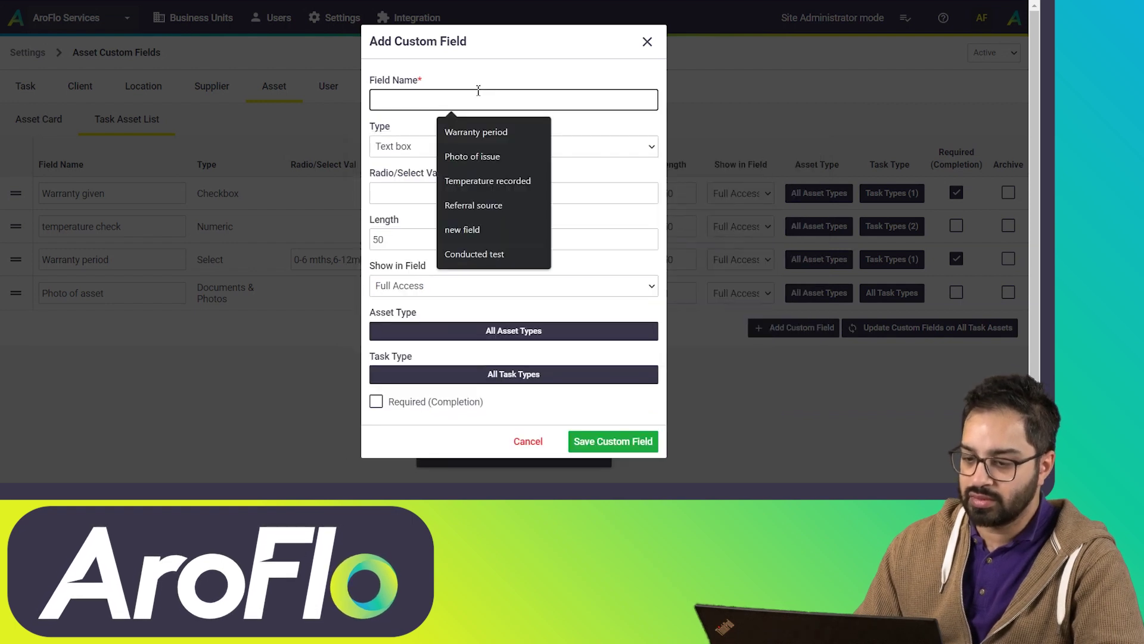
left_click(417, 155)
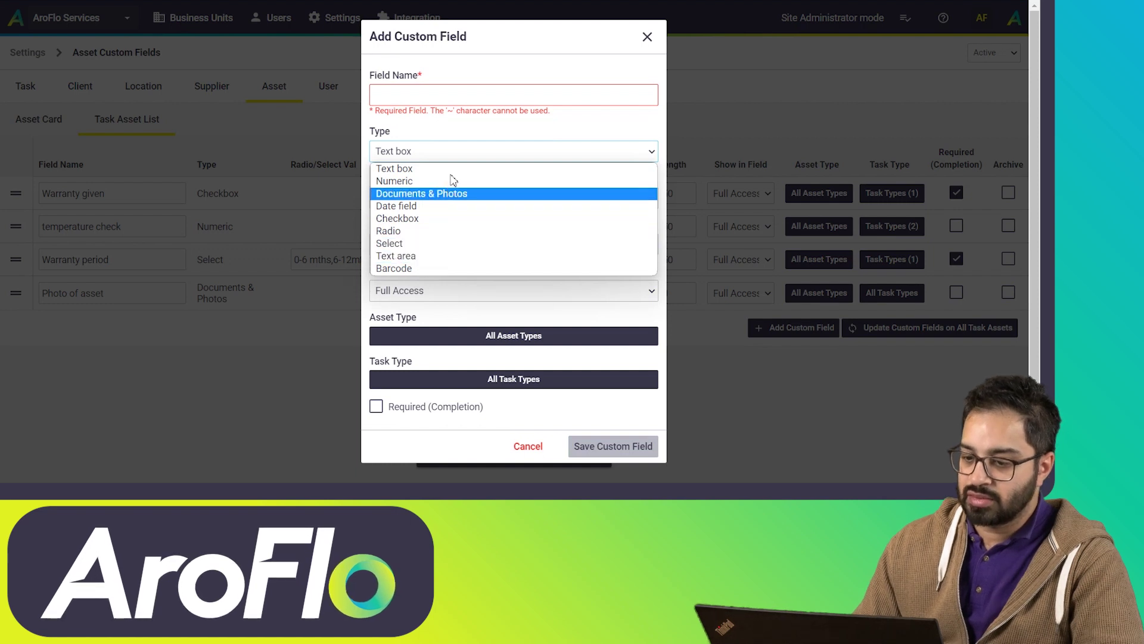
left_click(460, 146)
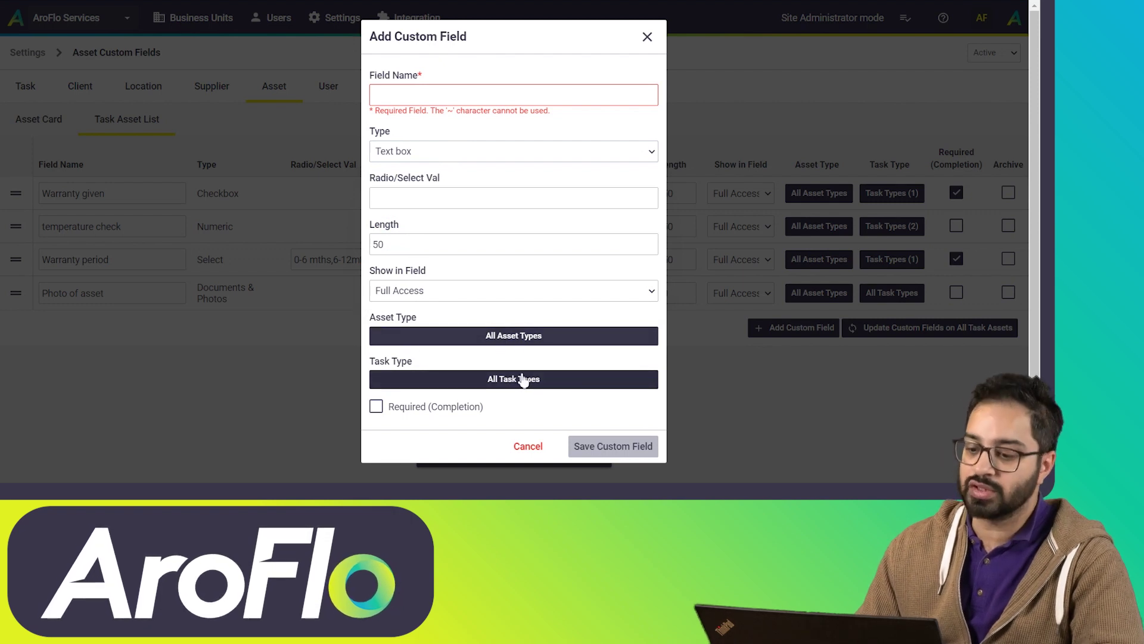
scroll(523, 380, "down", 1)
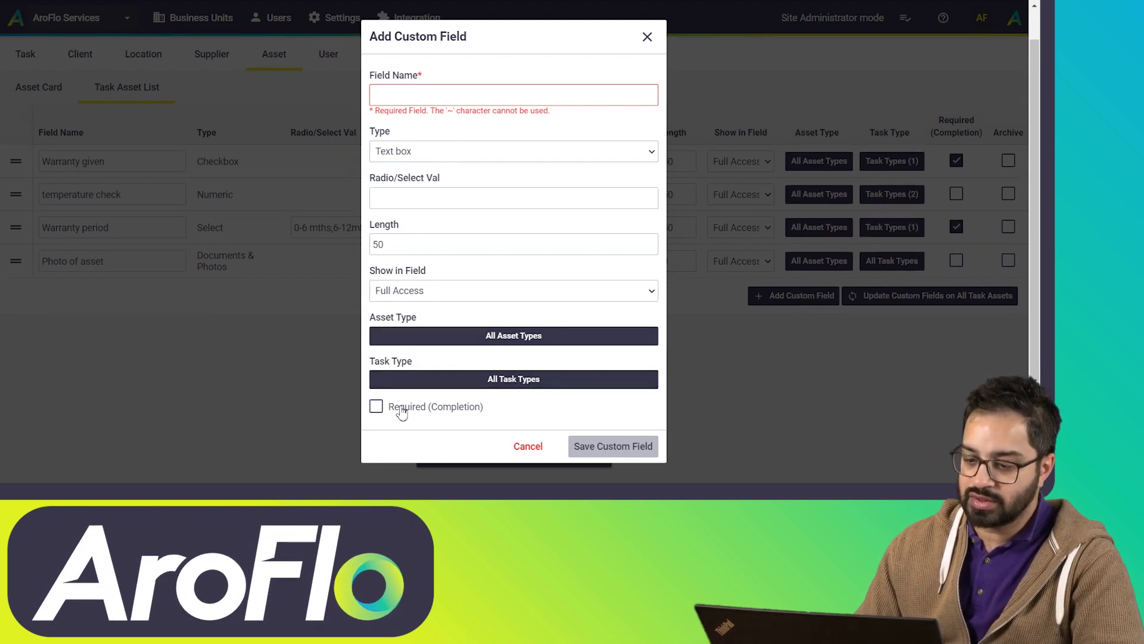
left_click(527, 446)
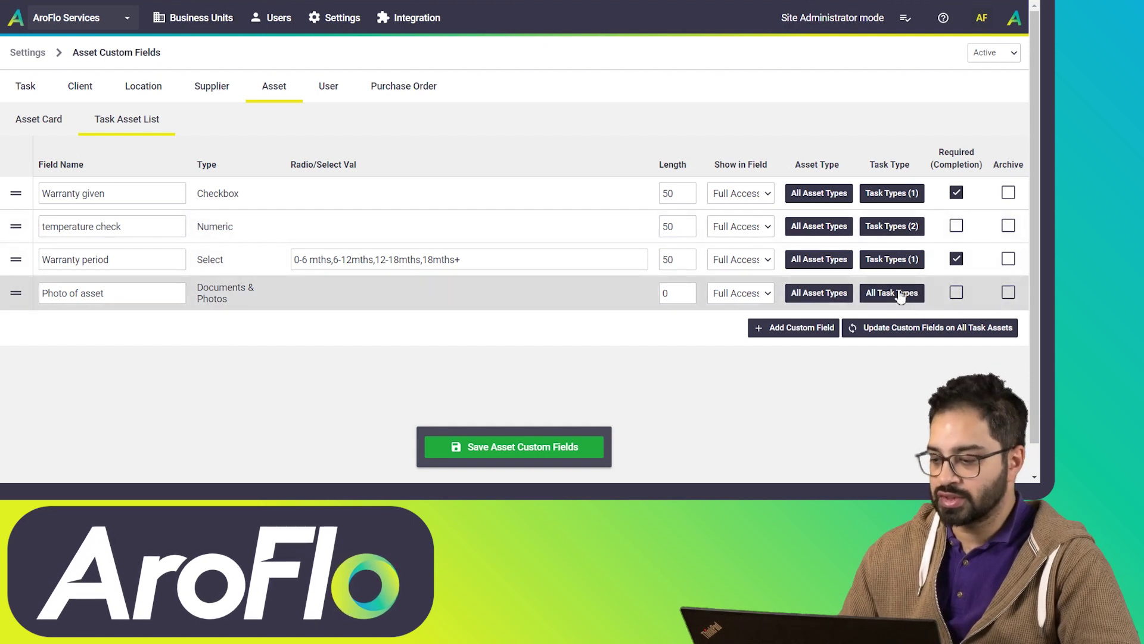
Step: Switch from Site Administration back to the Office Site
left_click(982, 18)
left_click(916, 100)
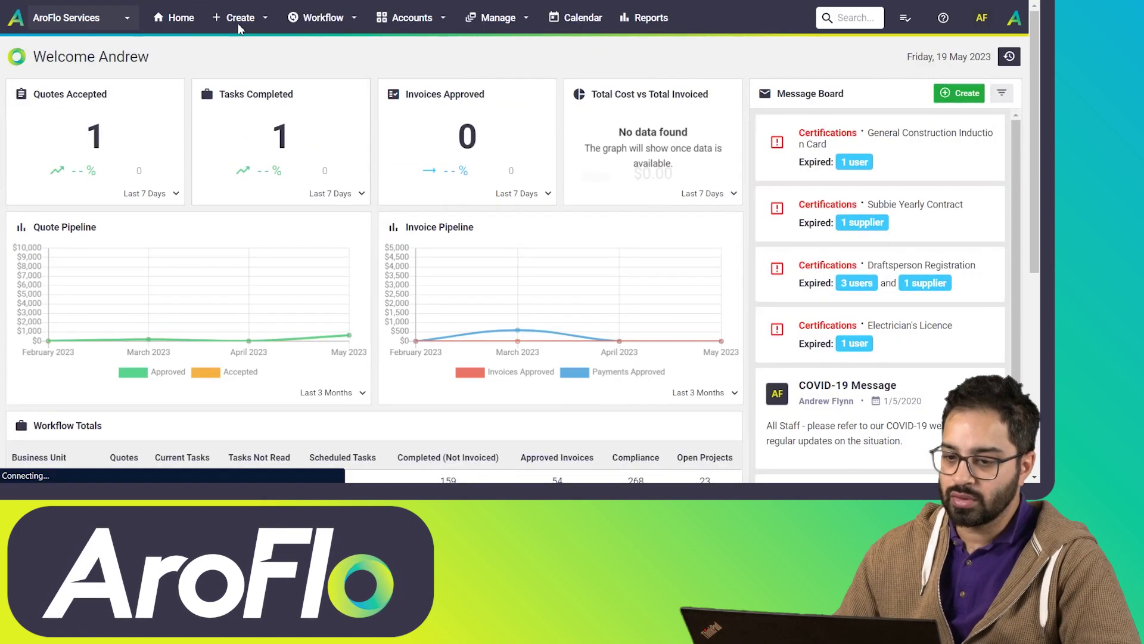
Step: Create a new task for client Aard Consultants with task identification 'install'
left_click(239, 27)
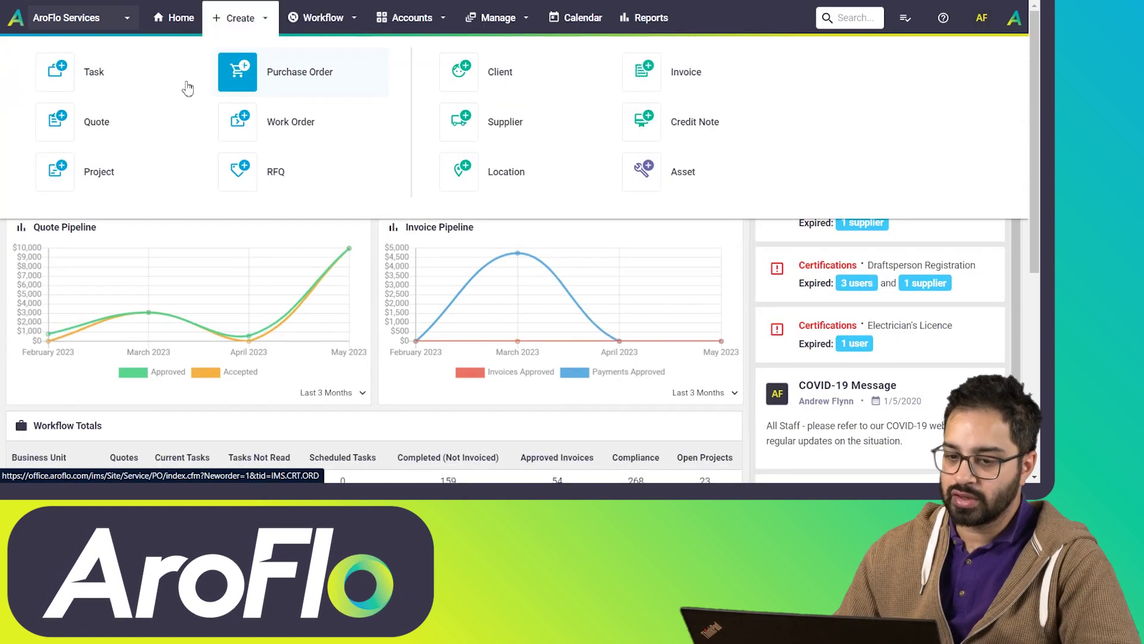
left_click(120, 82)
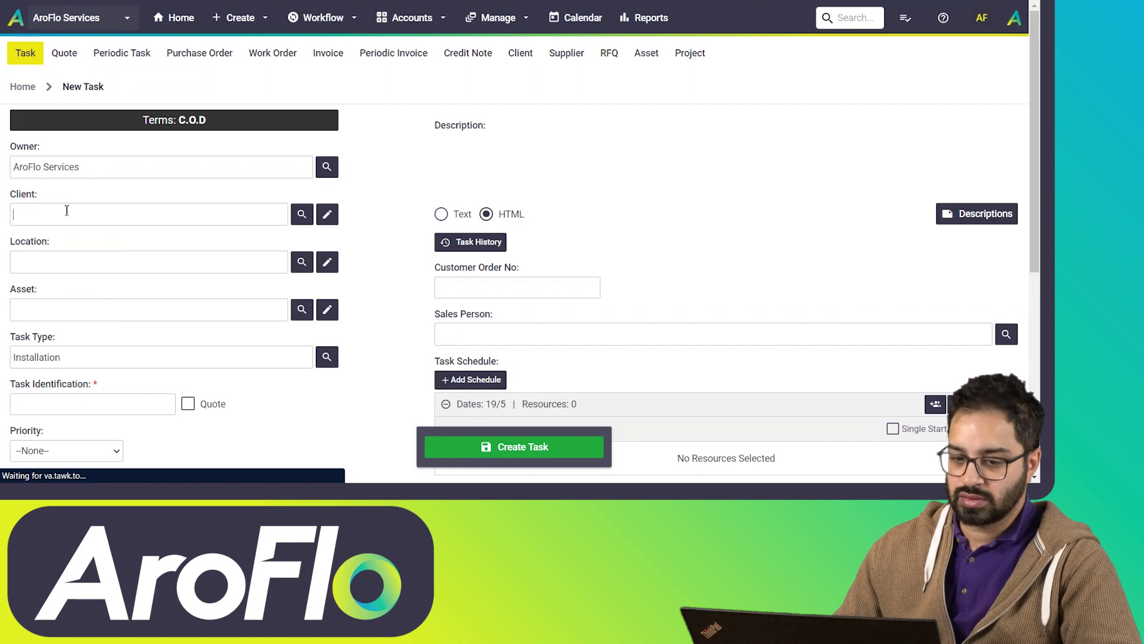
left_click(302, 213)
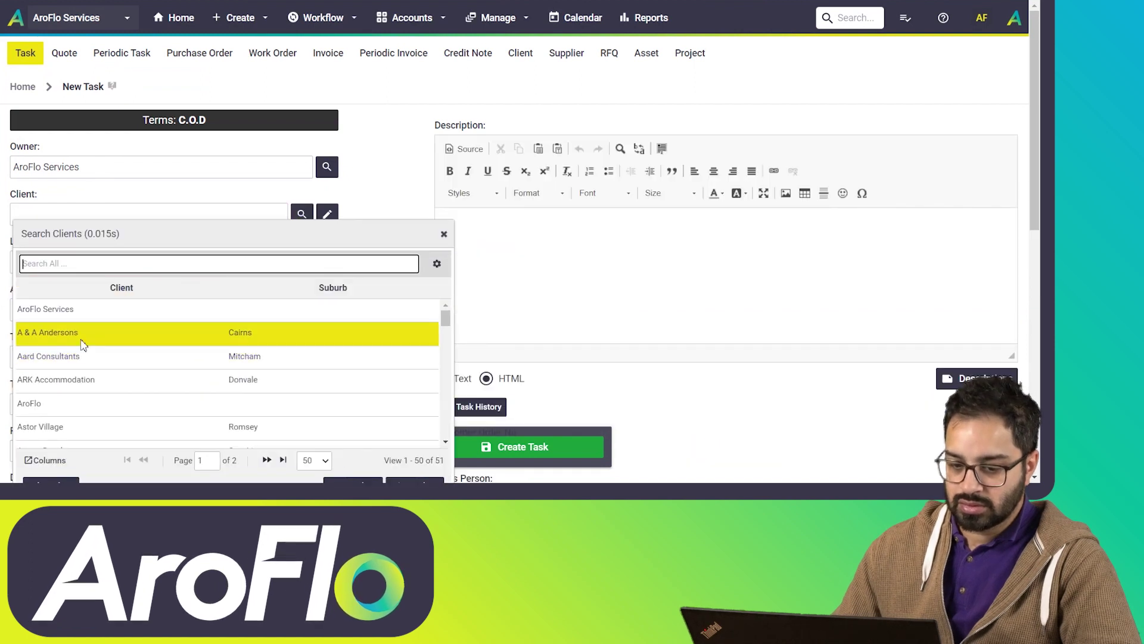
left_click(83, 352)
scroll(75, 251, "down", 2)
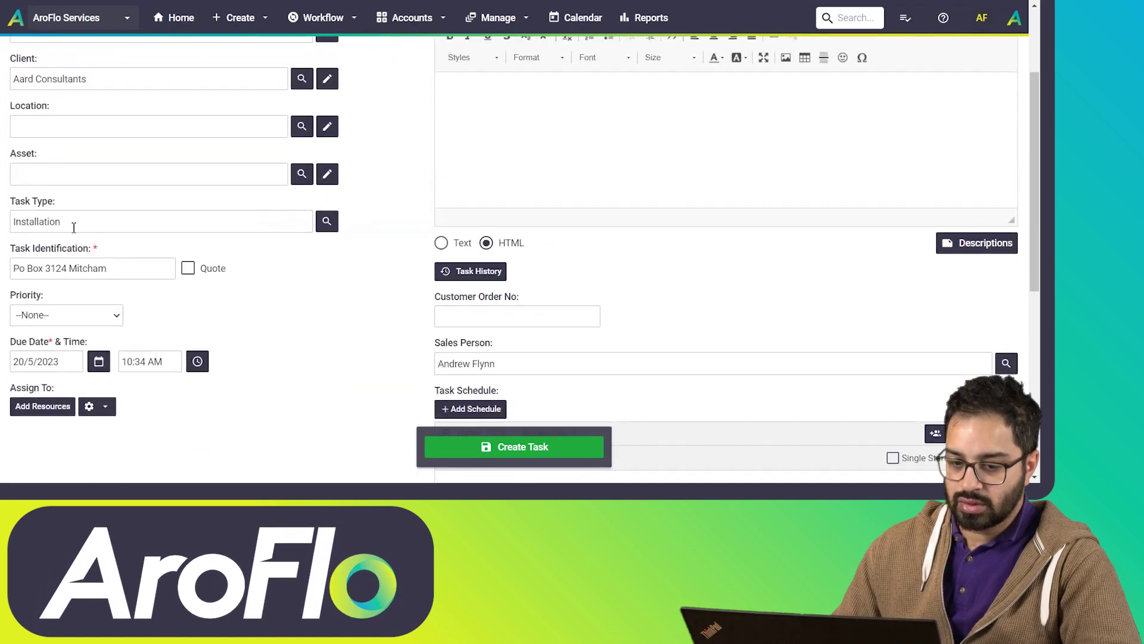
left_click(324, 223)
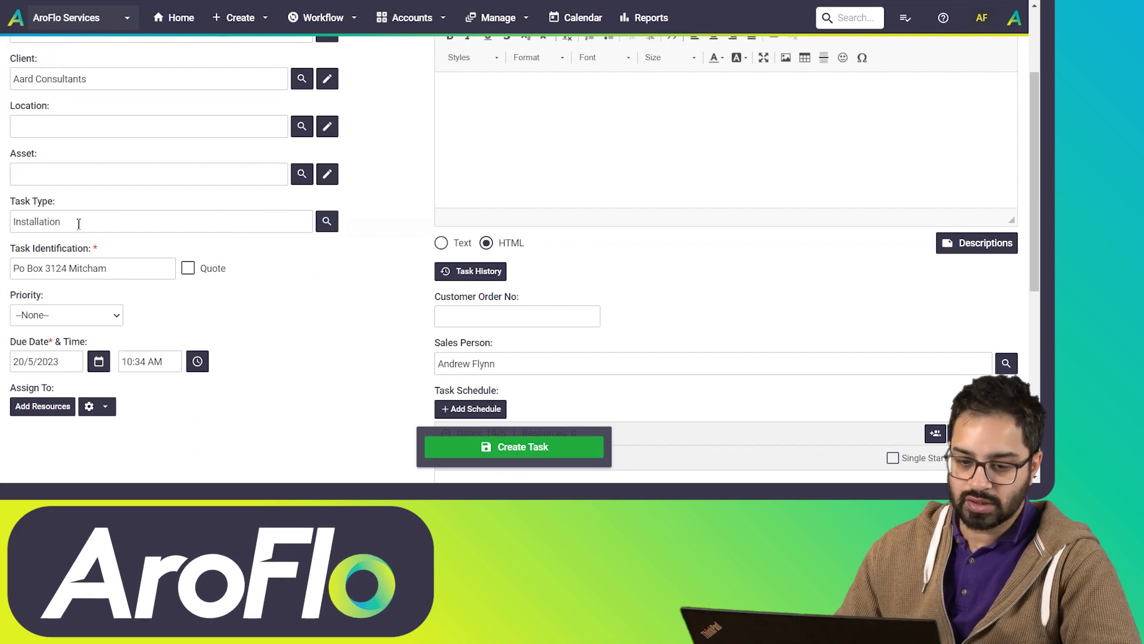
left_click(24, 263)
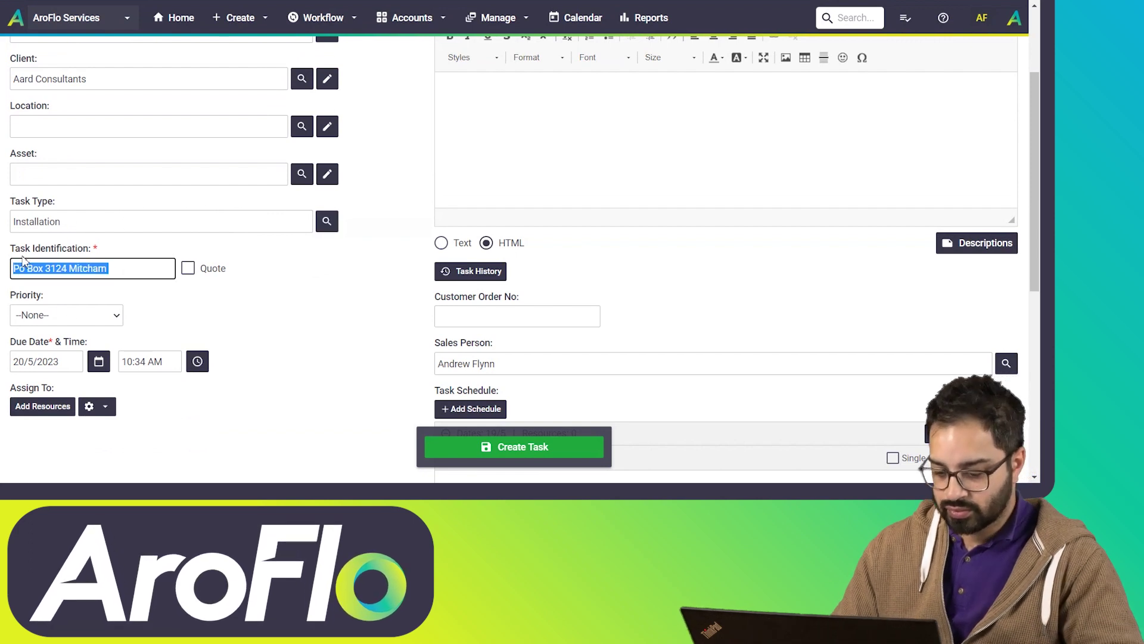
type("install")
left_click(96, 300)
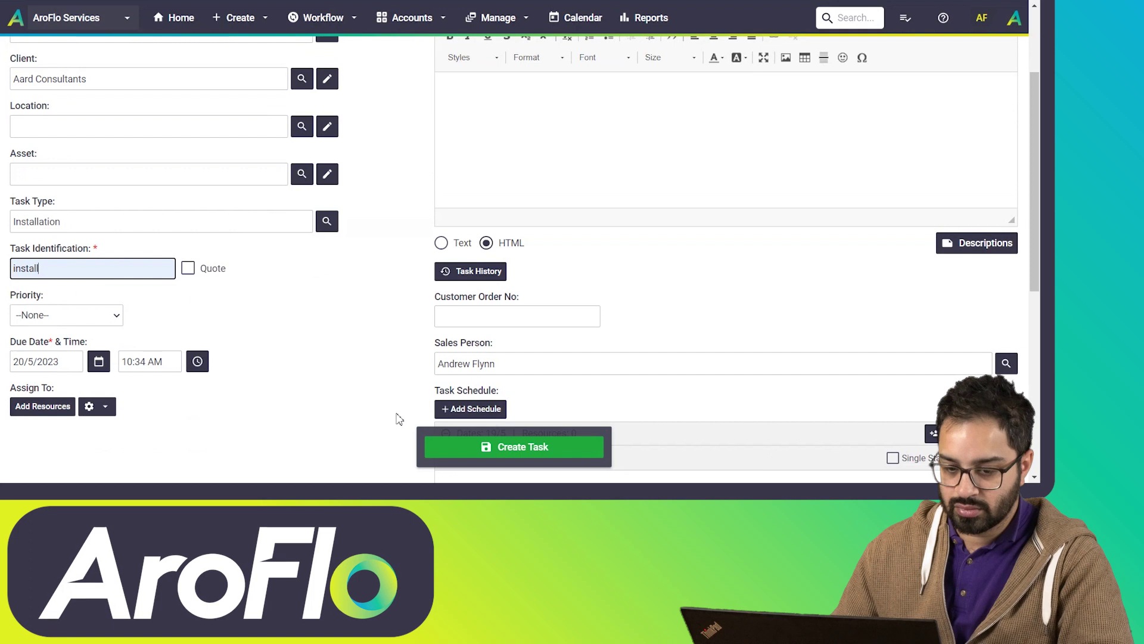
left_click(488, 446)
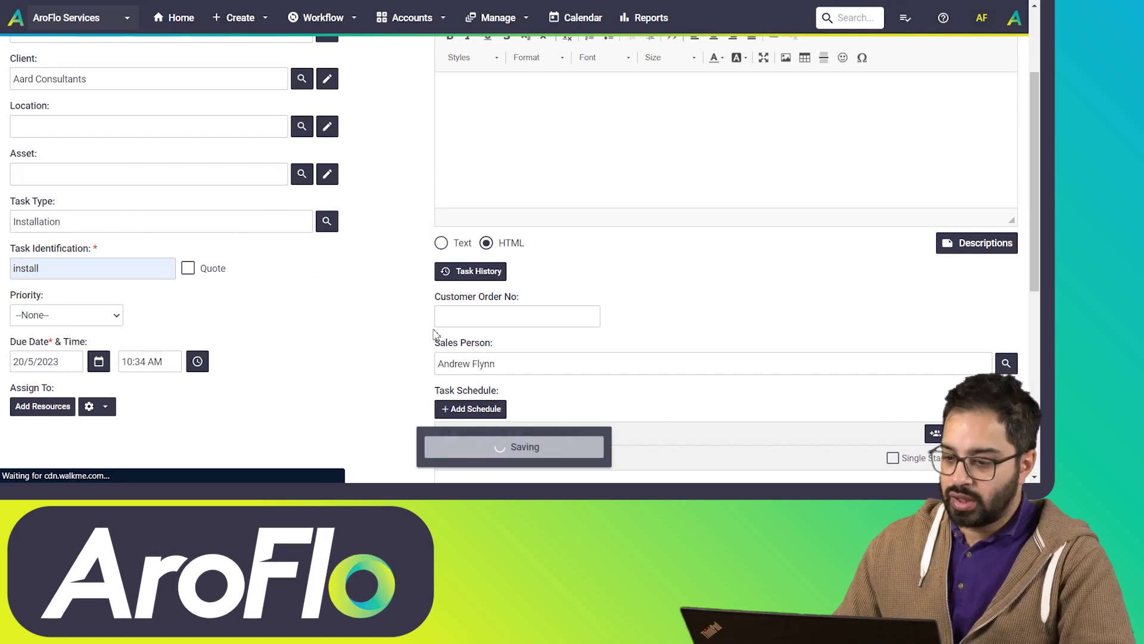
Step: Attach the Air Conditioner East DUC 4-AC13X asset to the task and save it
scroll(428, 309, "down", 6)
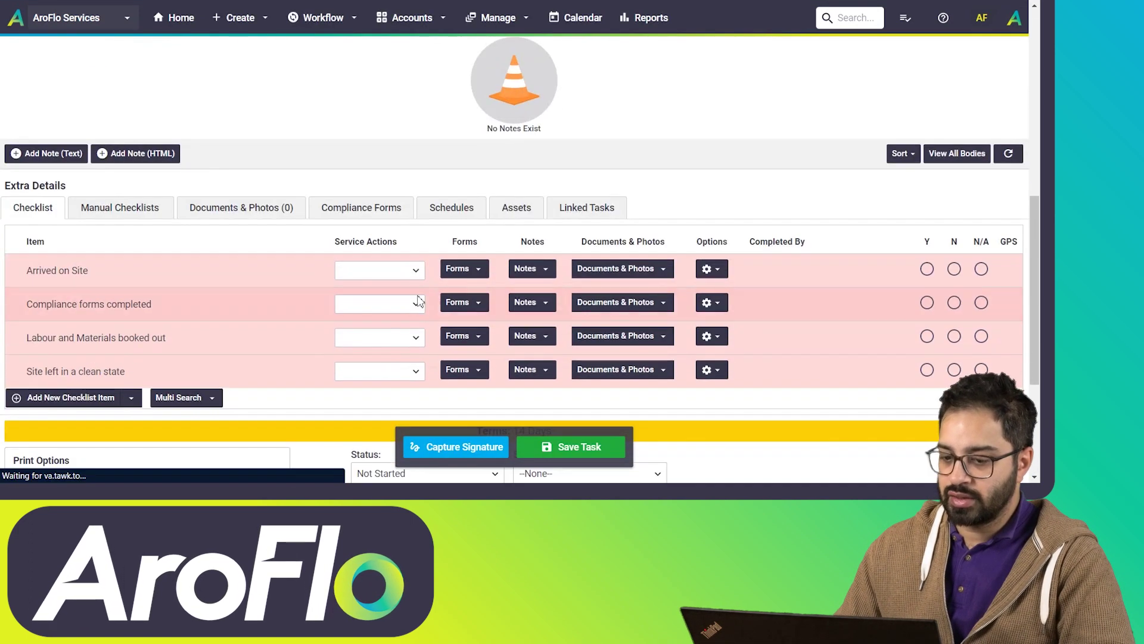
left_click(513, 208)
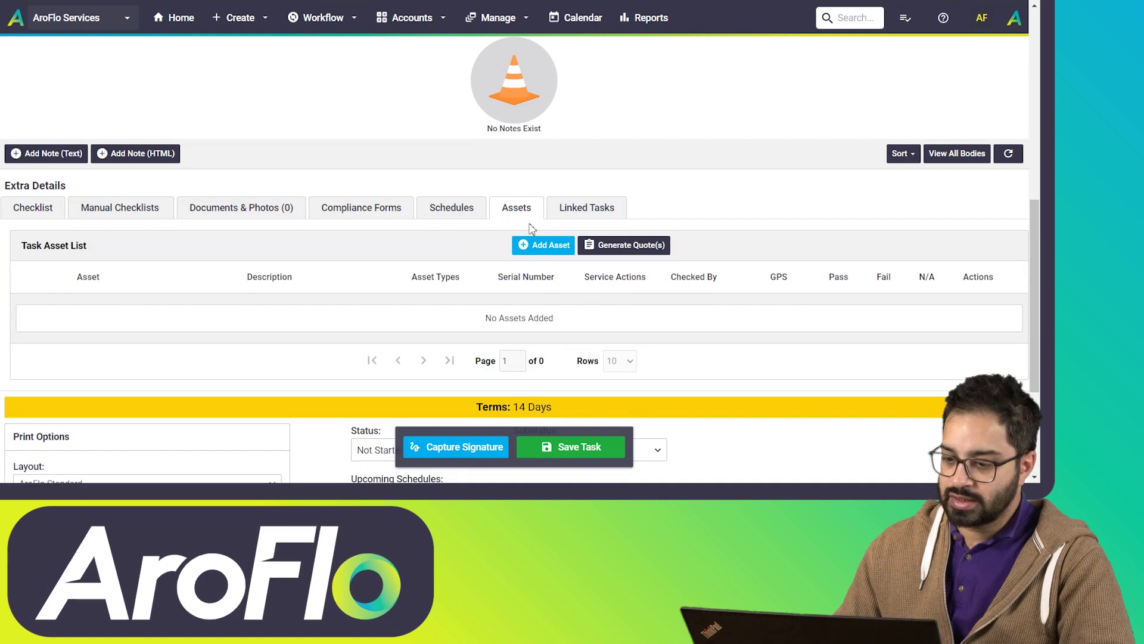
scroll(531, 178, "down", 2)
left_click(544, 116)
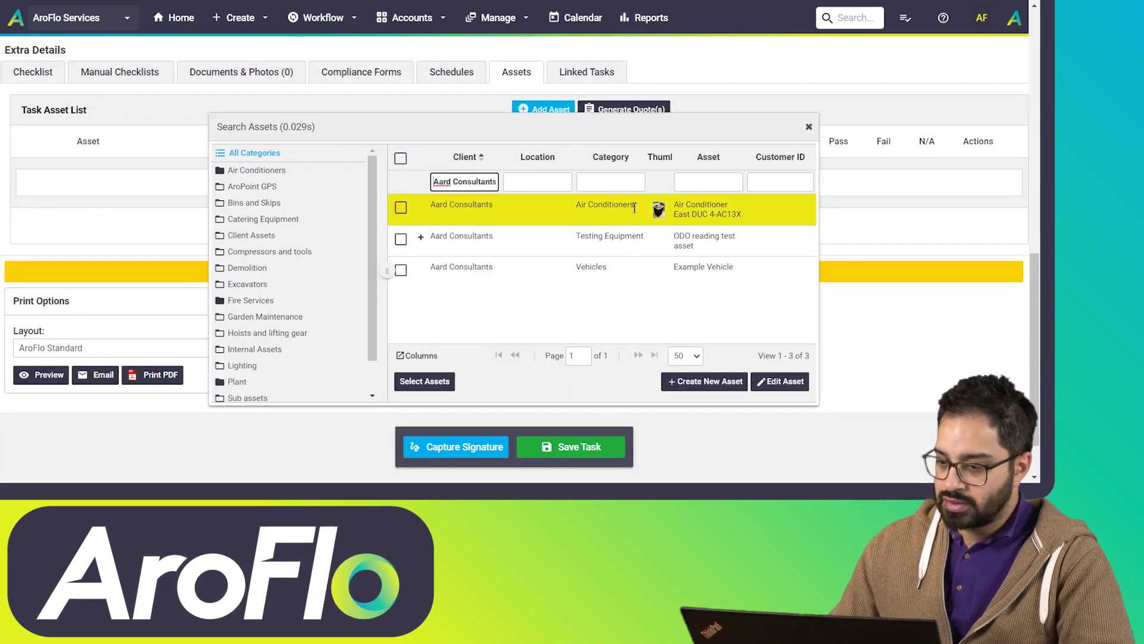
left_click(562, 206)
left_click(809, 126)
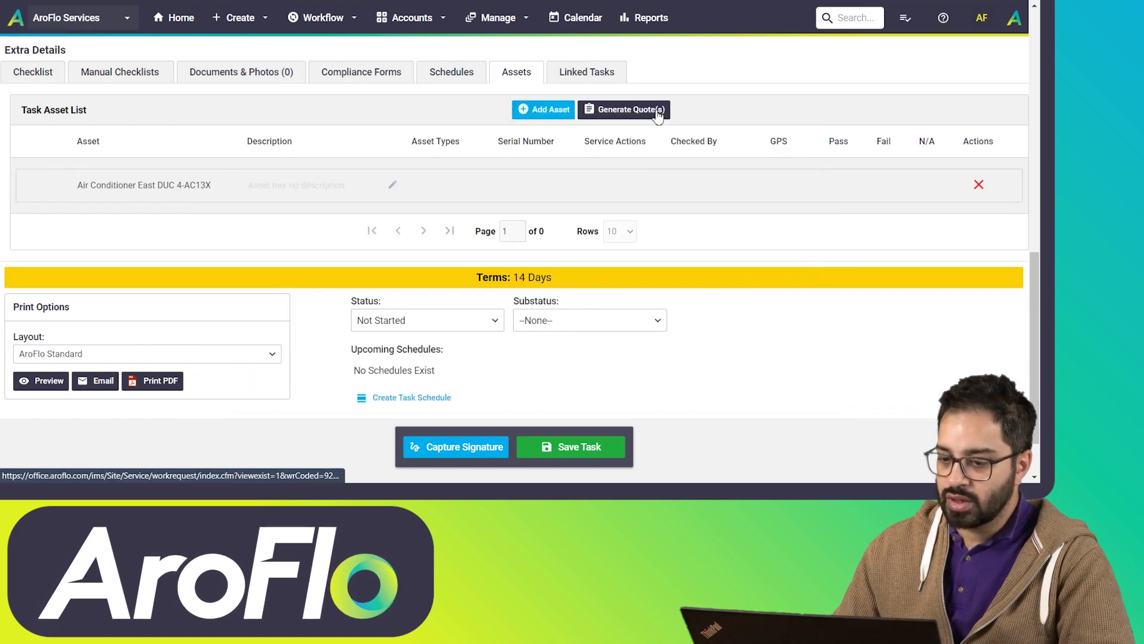
left_click(570, 447)
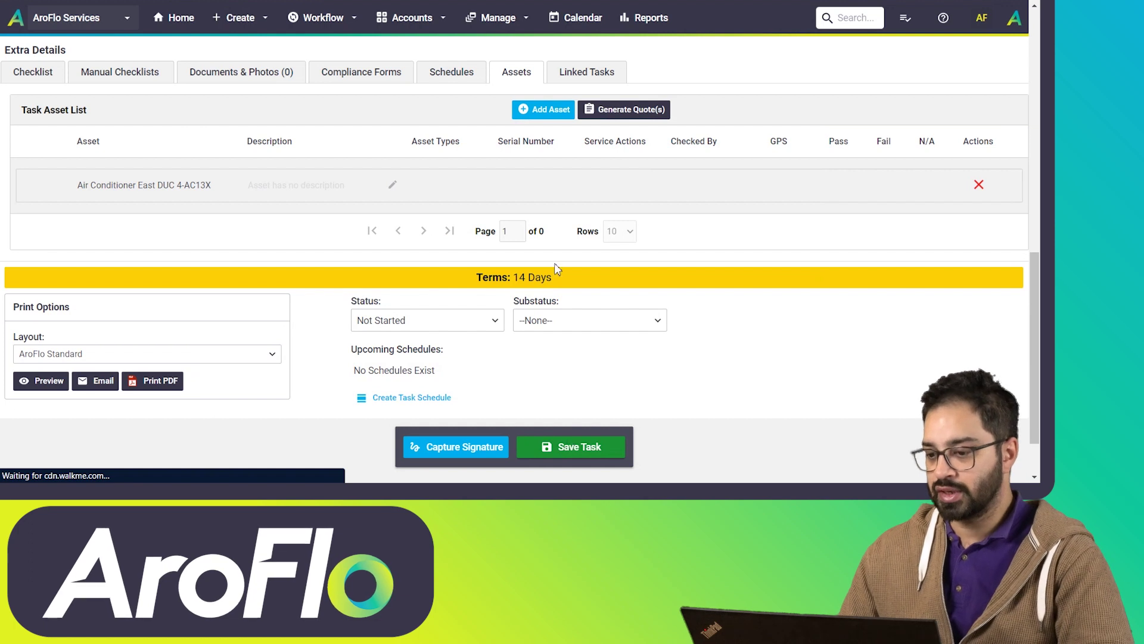
scroll(395, 205, "down", 6)
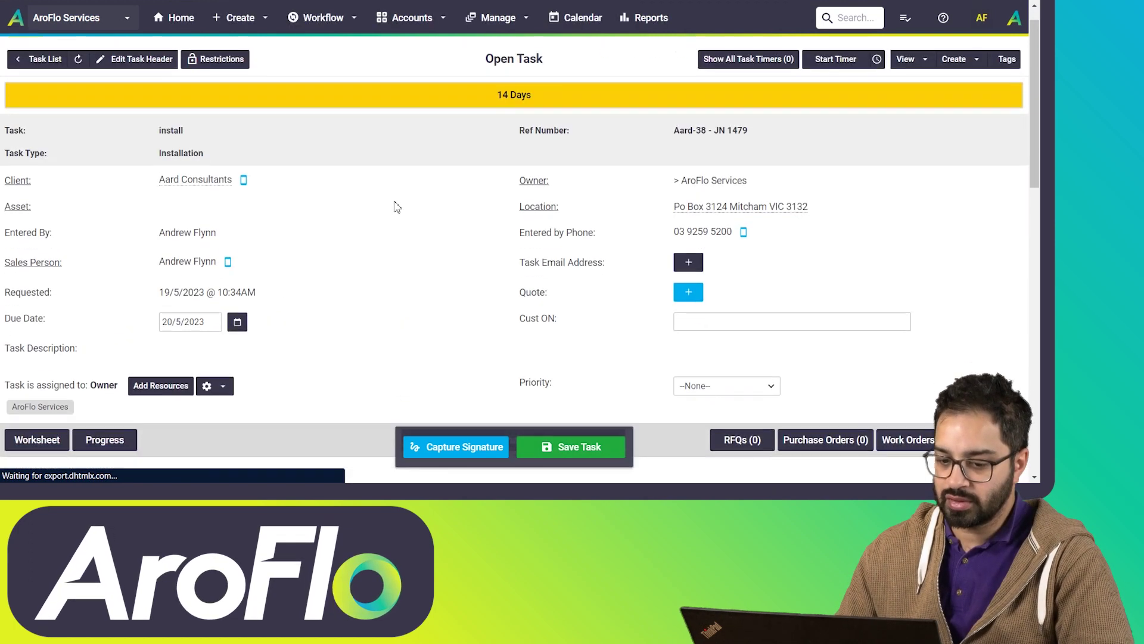
Step: Browse the asset's Forms, Notes, Quotes and Escalation tabs, then show its Custom Fields
scroll(395, 206, "down", 3)
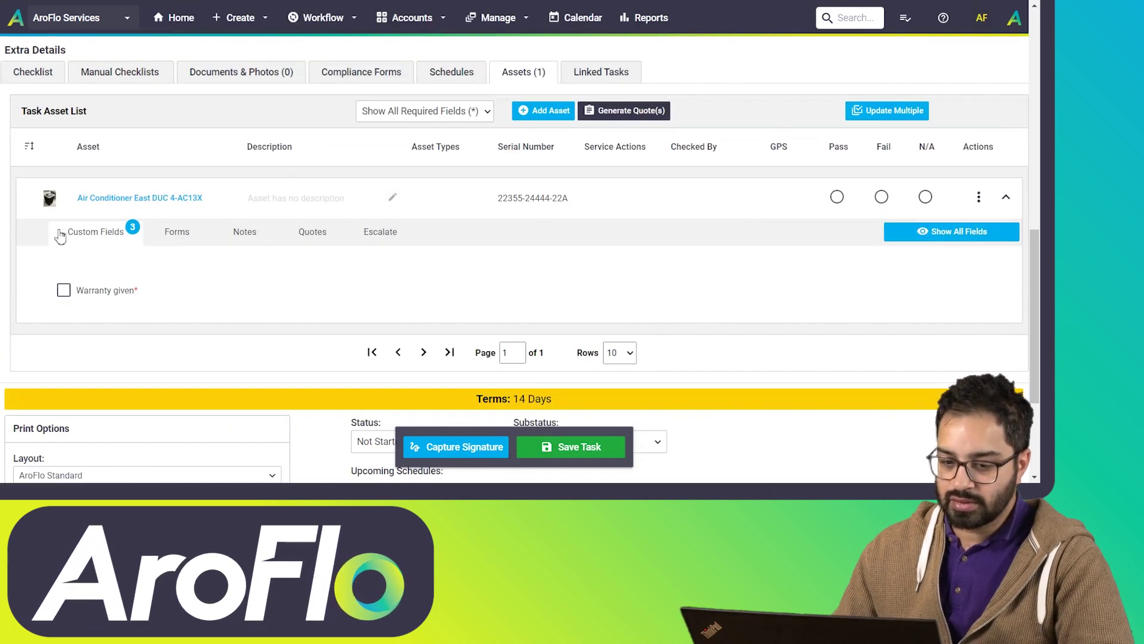
left_click(176, 242)
left_click(246, 239)
left_click(309, 238)
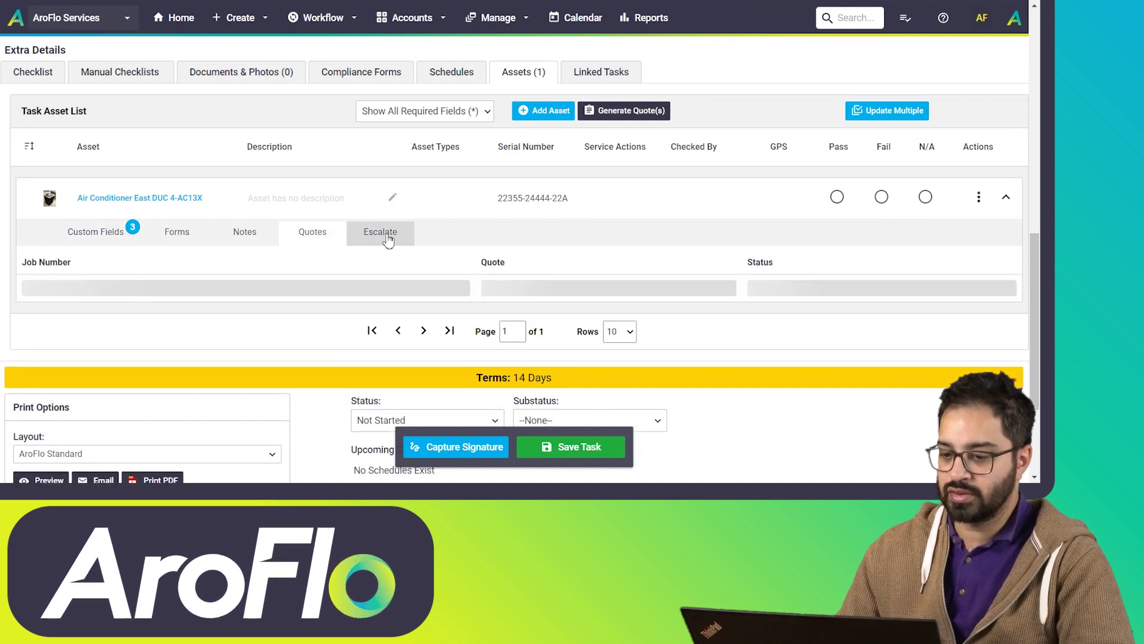
left_click(394, 237)
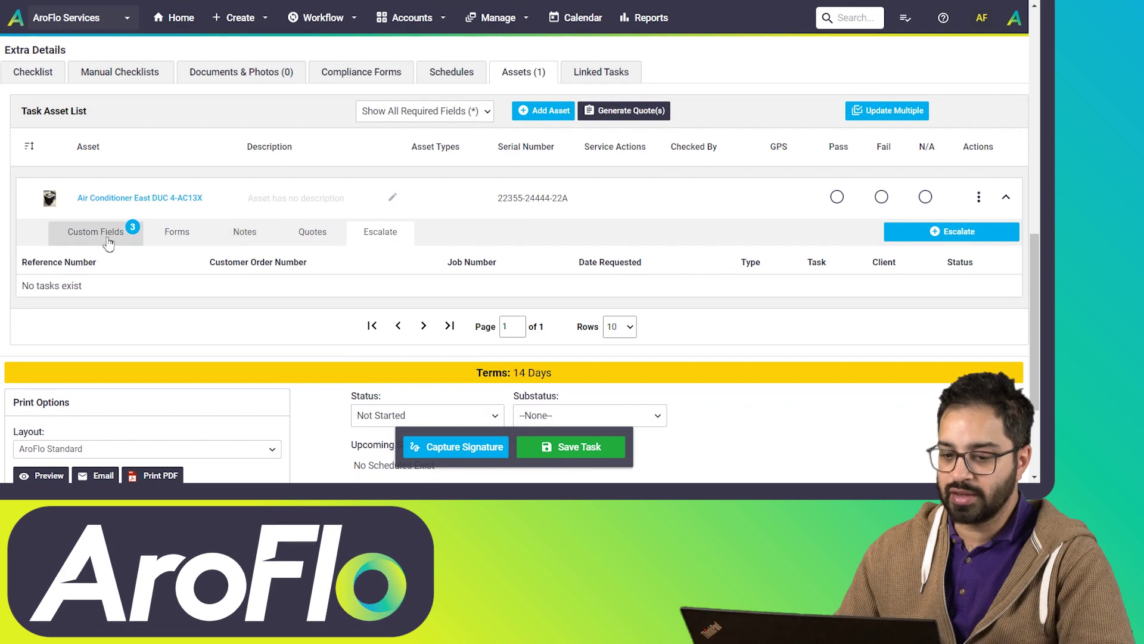
left_click(109, 242)
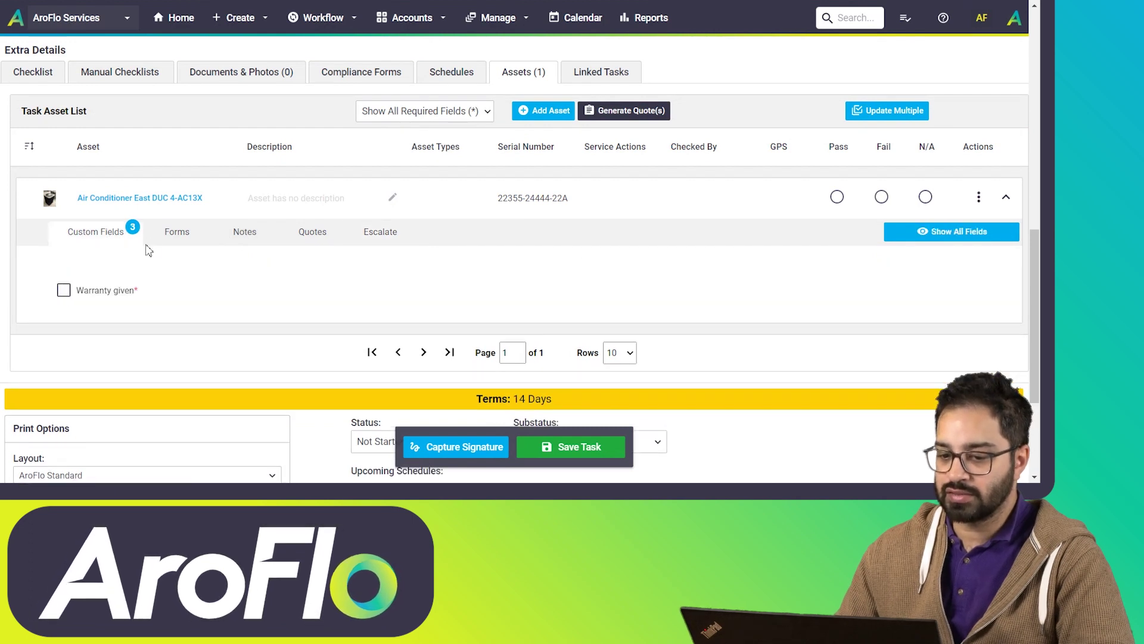
scroll(327, 264, "up", 1)
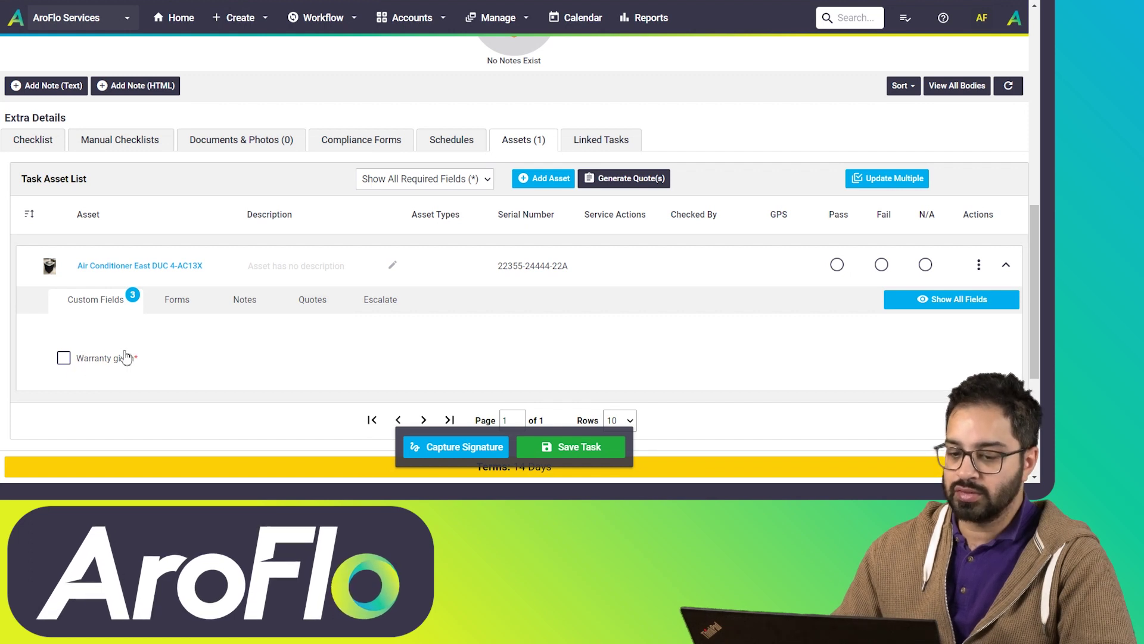
Step: Switch the asset field filter through Show All, Hide All and Required only
left_click(450, 182)
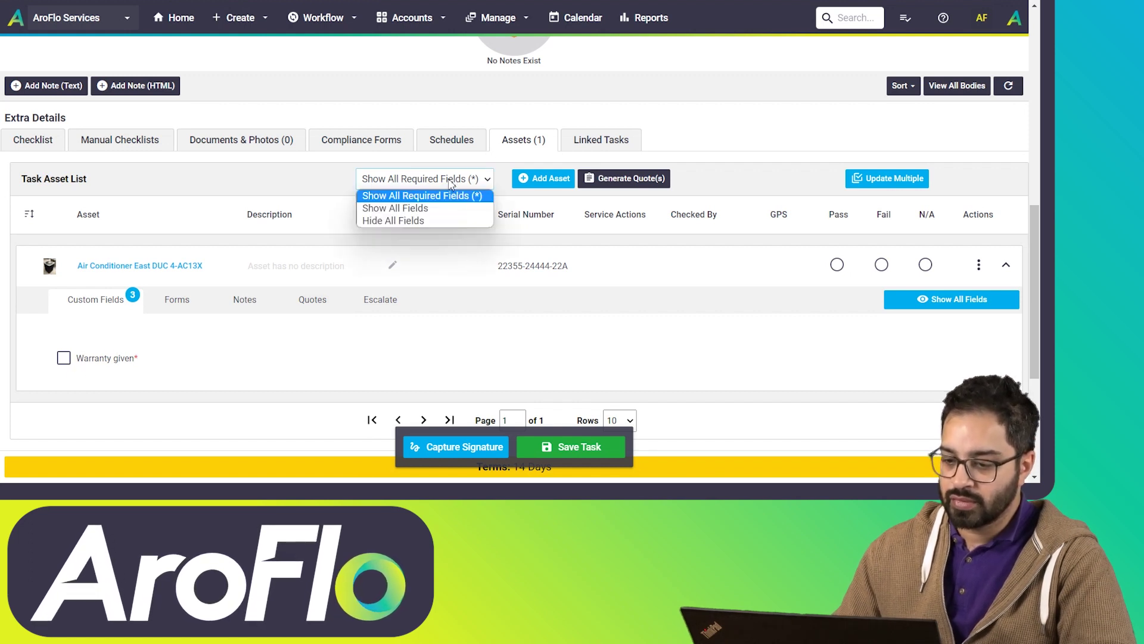
left_click(429, 210)
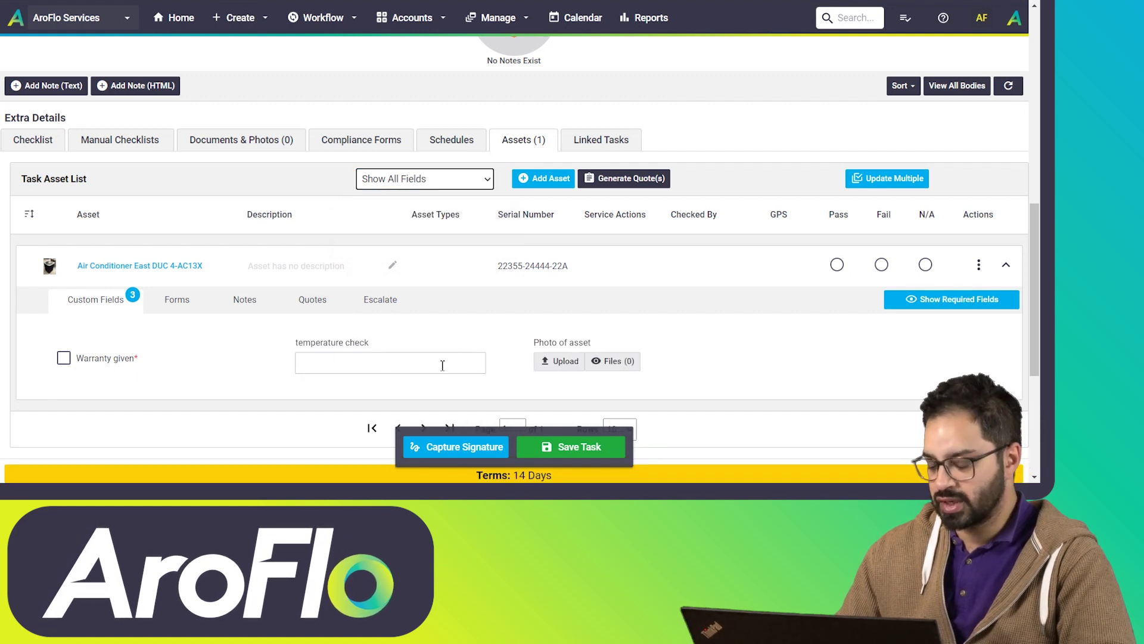
left_click(462, 182)
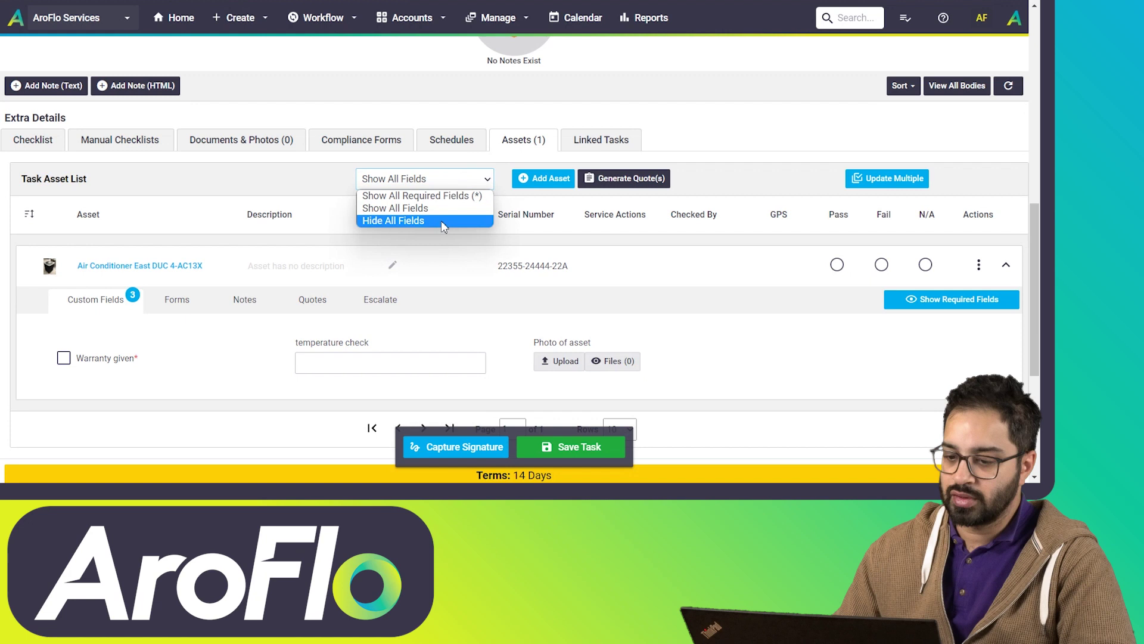
left_click(441, 221)
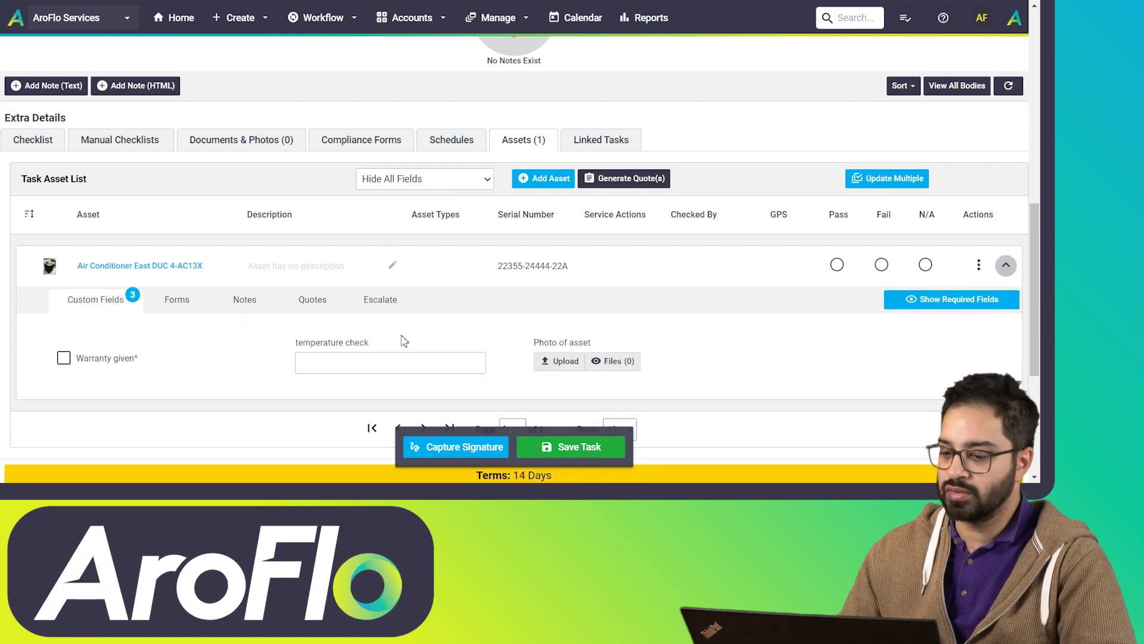
left_click(1006, 265)
left_click(407, 181)
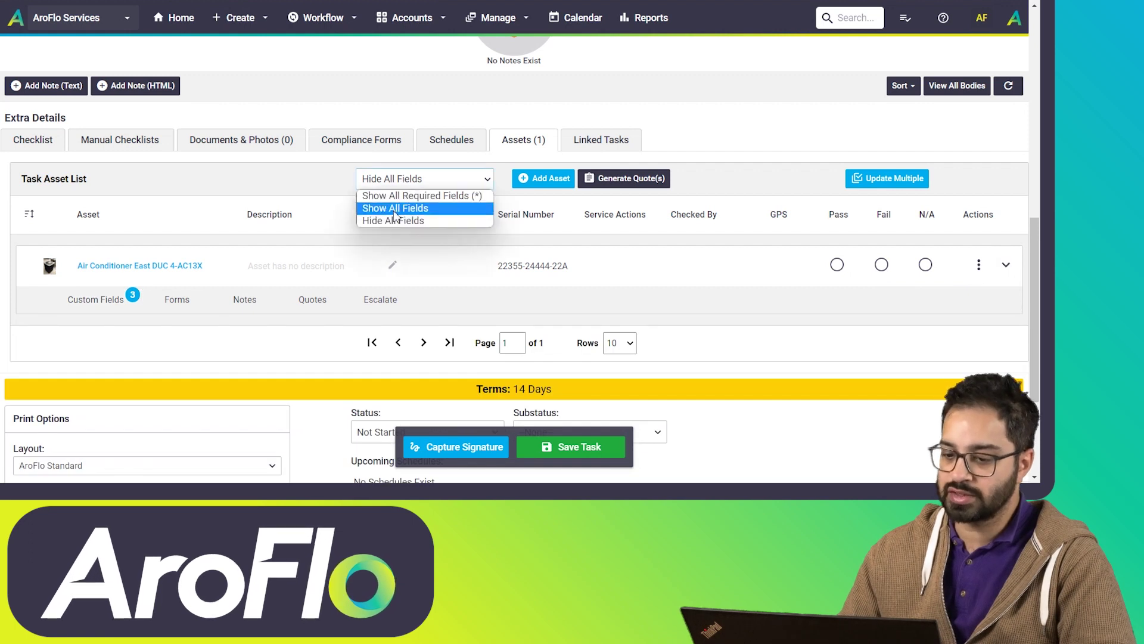
left_click(396, 209)
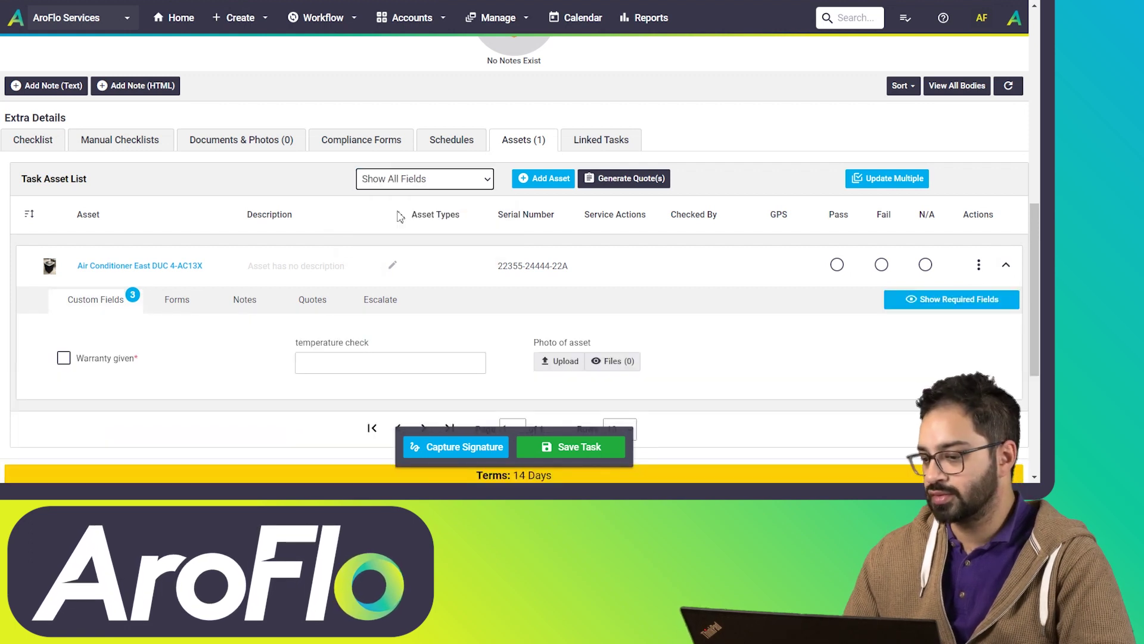
left_click(458, 188)
left_click(444, 193)
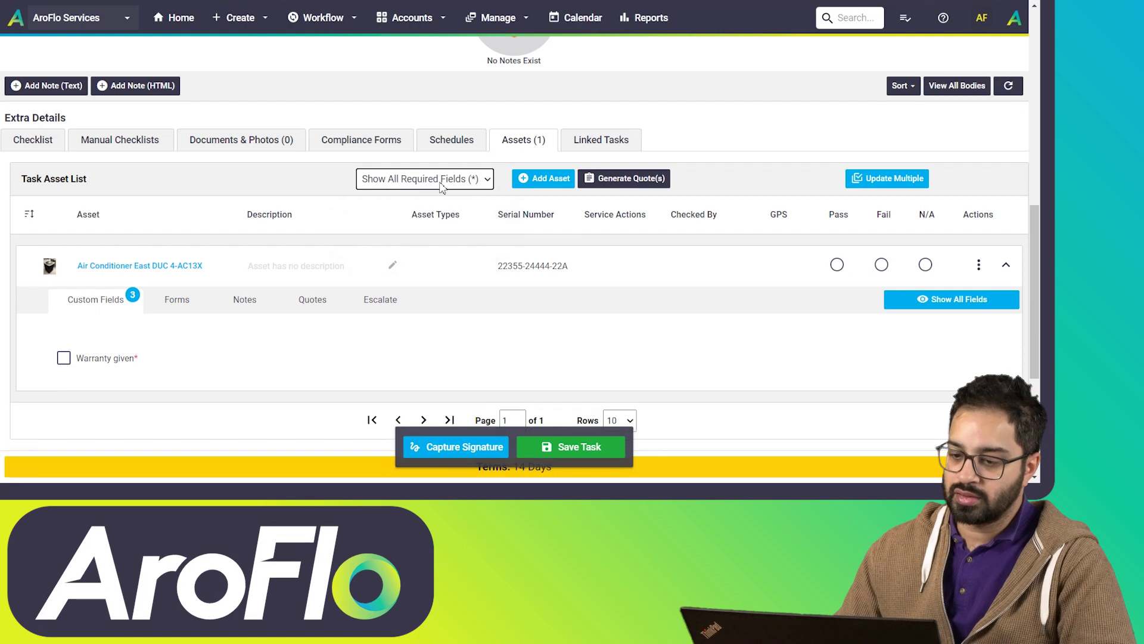
Step: Set the status to Completed and save, ticking Warranty given to clear the error
left_click(65, 361)
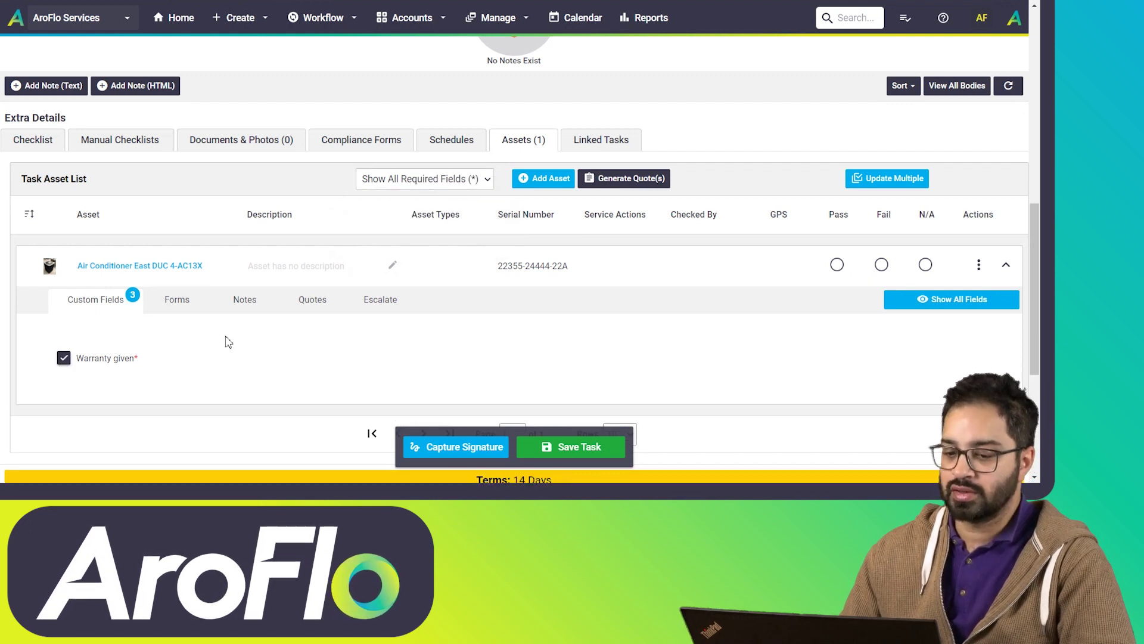
scroll(182, 352, "down", 1)
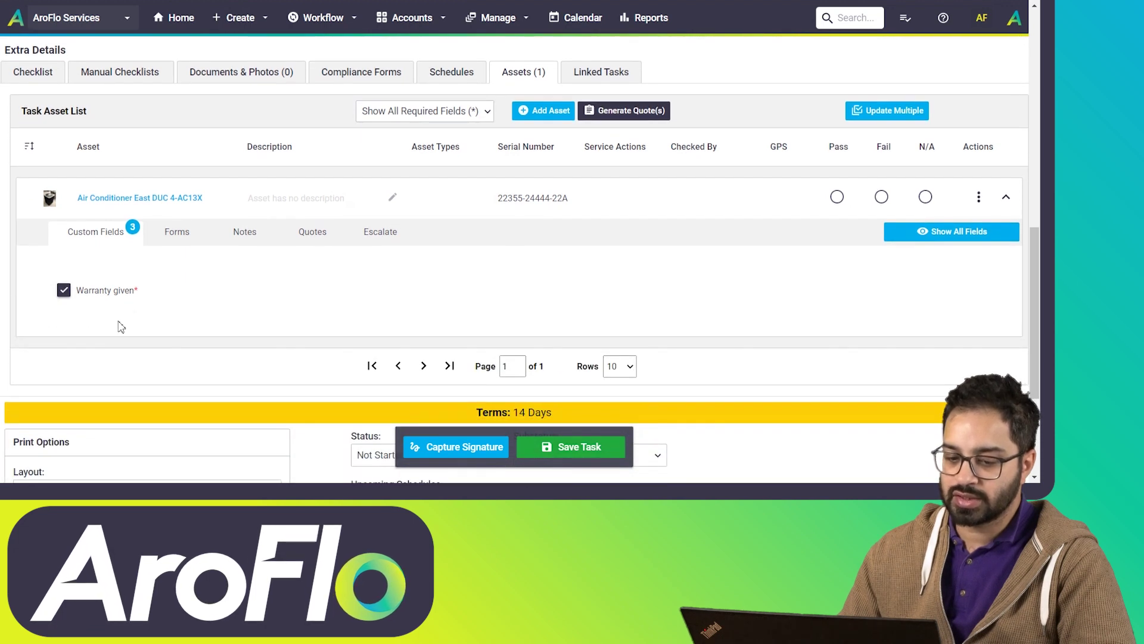
left_click(64, 290)
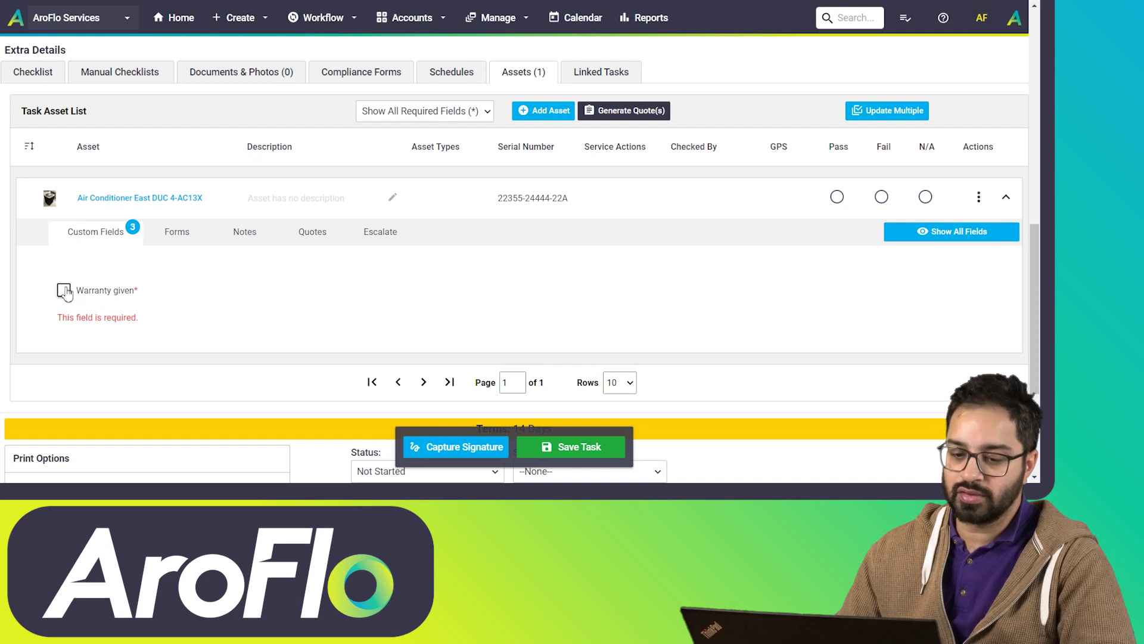
scroll(462, 366, "down", 2)
left_click(419, 337)
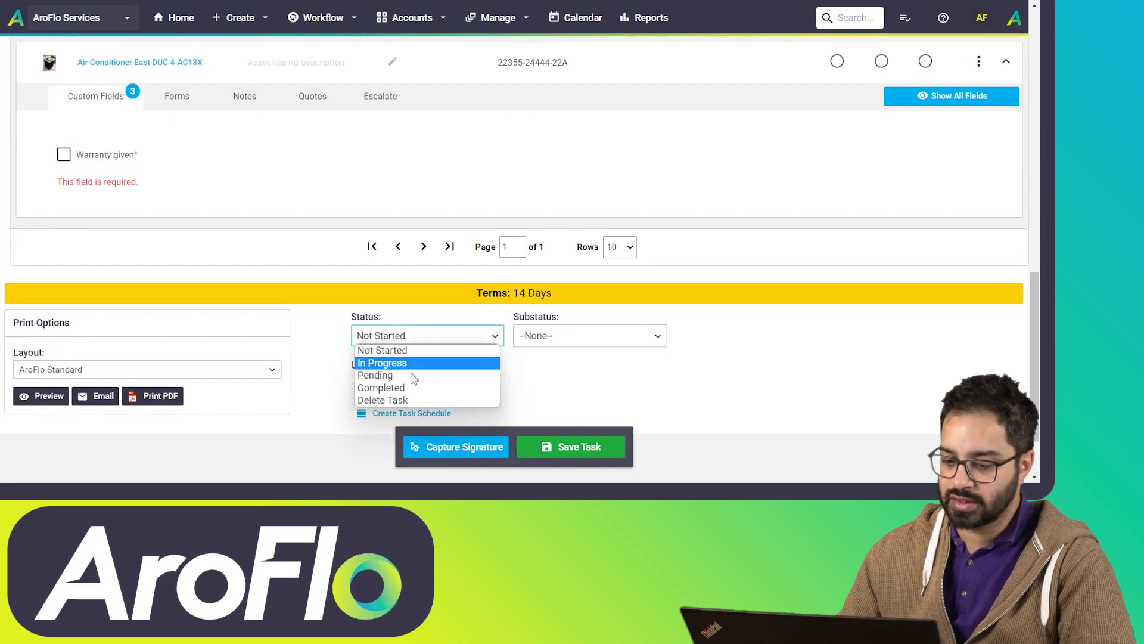
left_click(414, 388)
left_click(595, 463)
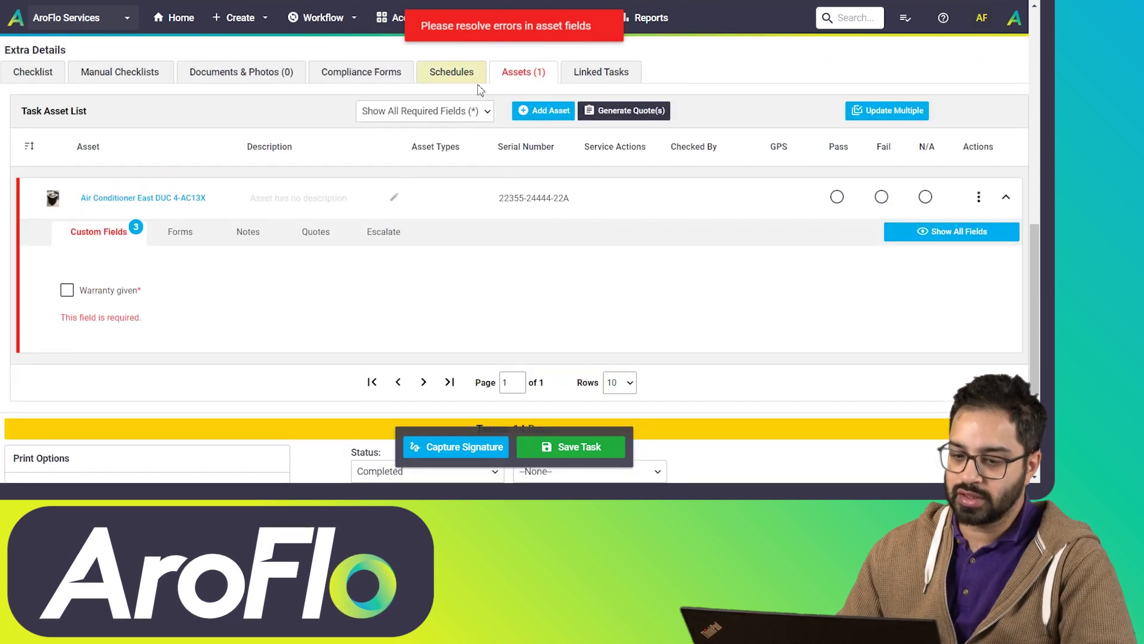
left_click(82, 289)
left_click(579, 455)
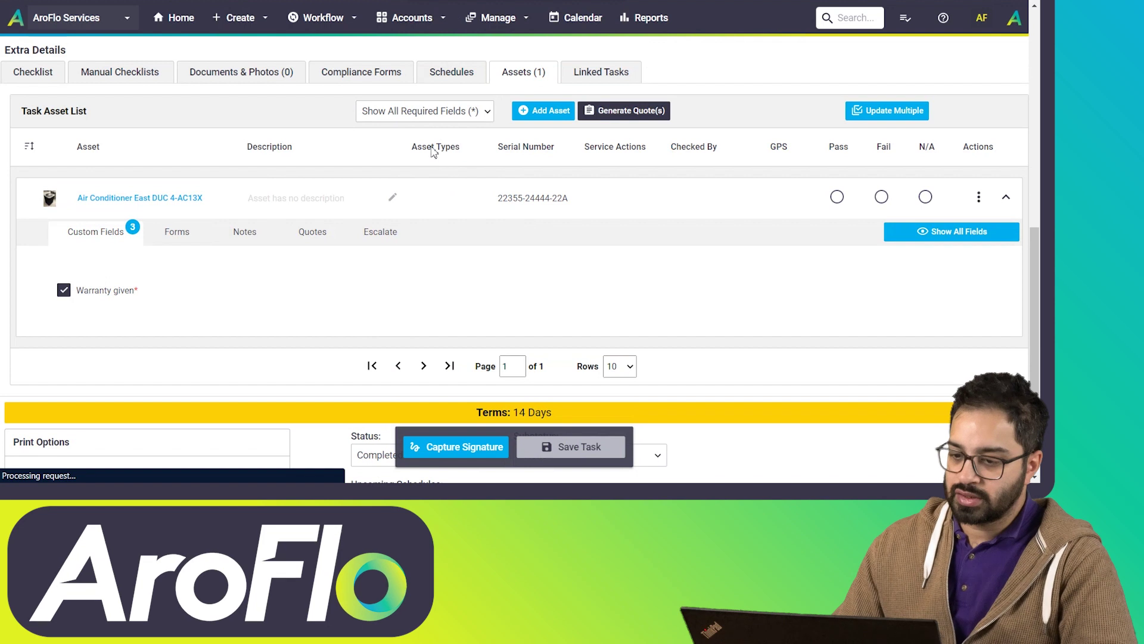
Step: Show all custom fields on the saved air conditioner asset
scroll(428, 127, "down", 6)
scroll(427, 126, "down", 5)
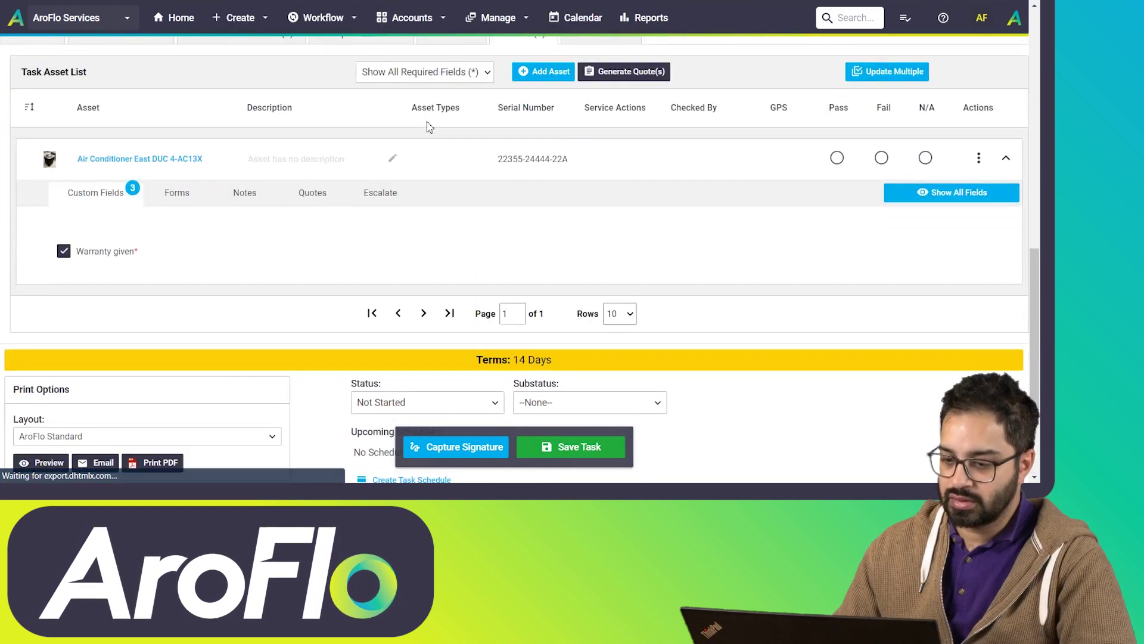
left_click(417, 74)
left_click(413, 103)
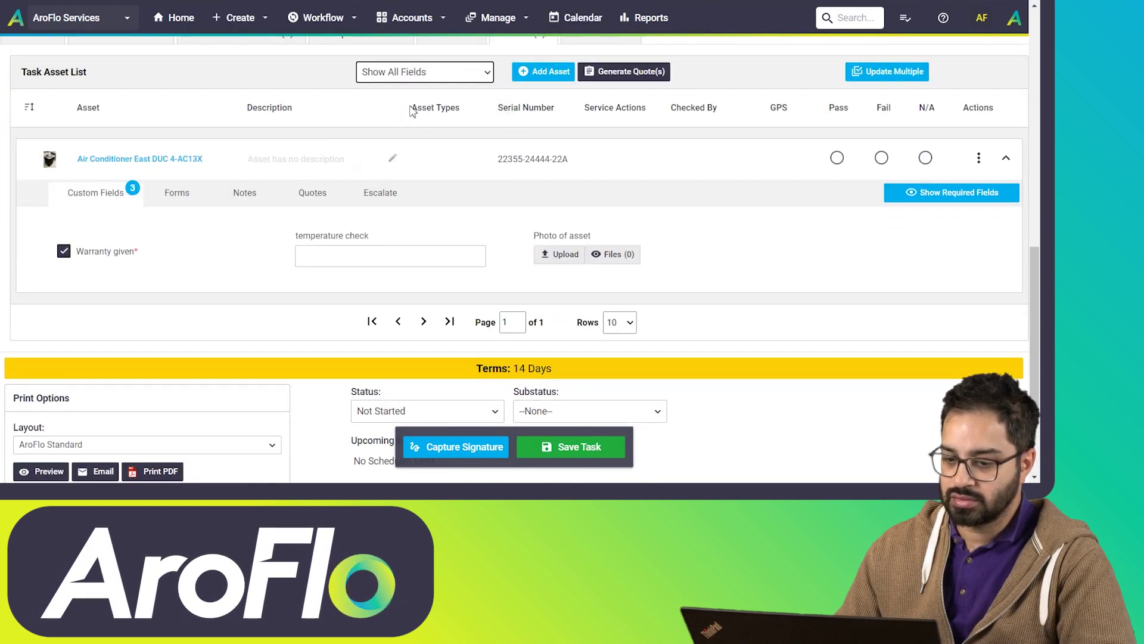
scroll(549, 266, "up", 10)
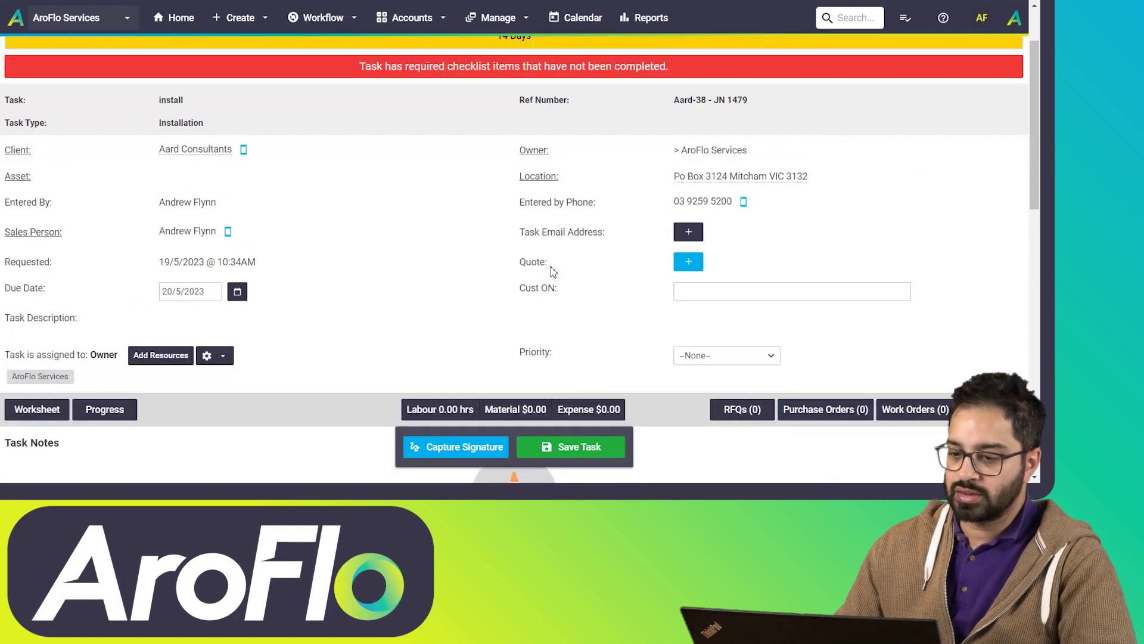
Step: Create a new task for Aard Consultants with task type Service and identification 'service'
left_click(238, 17)
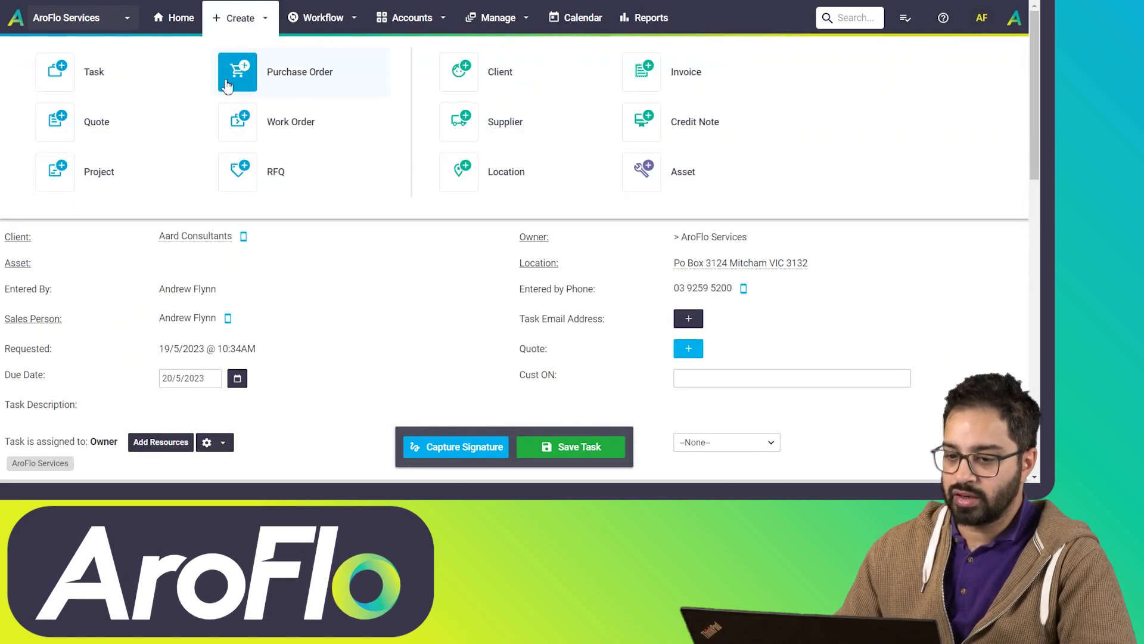
left_click(92, 82)
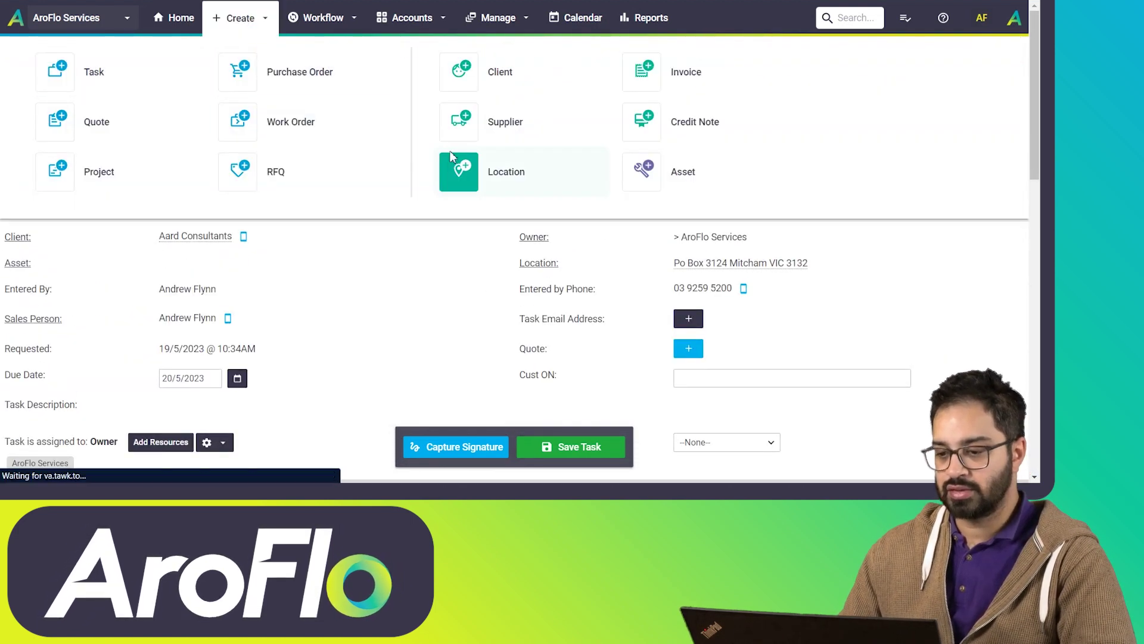
scroll(141, 166, "down", 2)
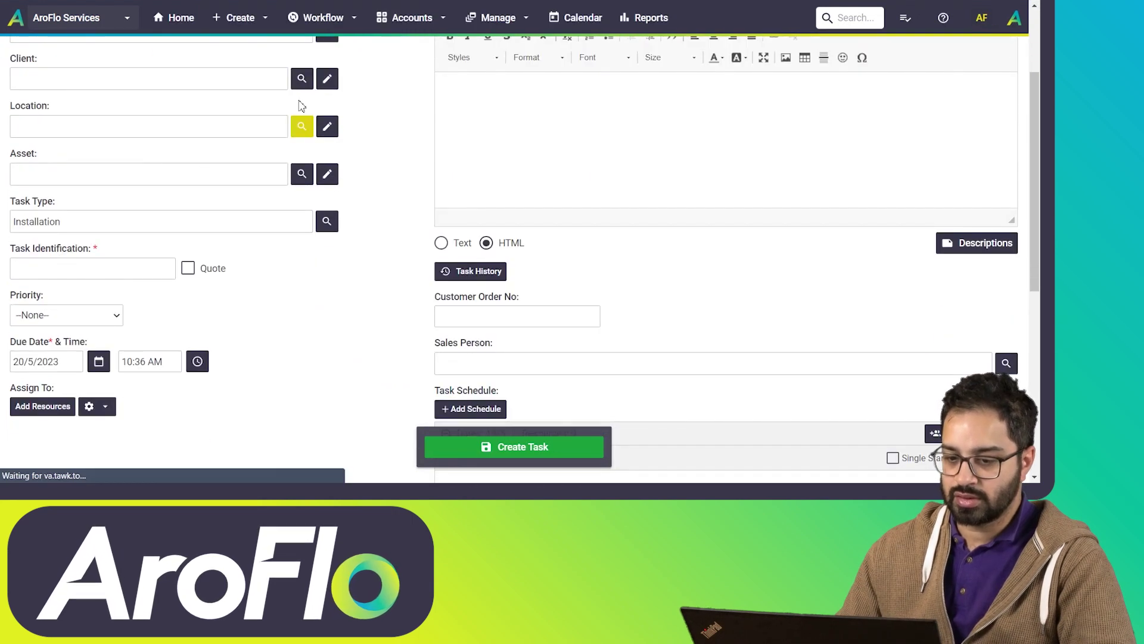
left_click(301, 78)
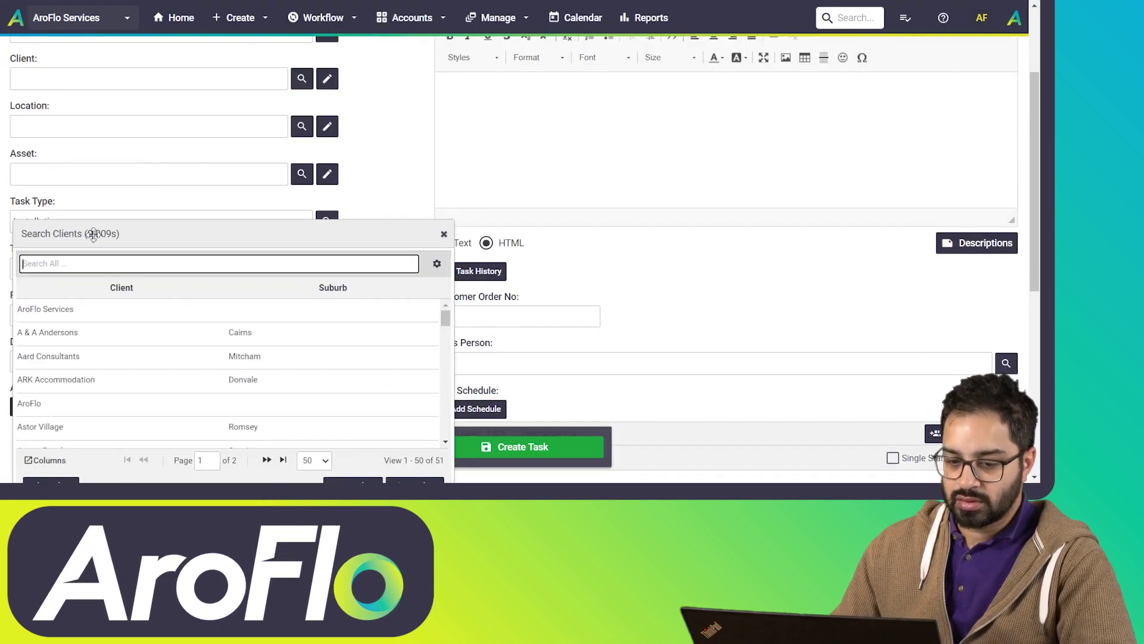
left_click(78, 356)
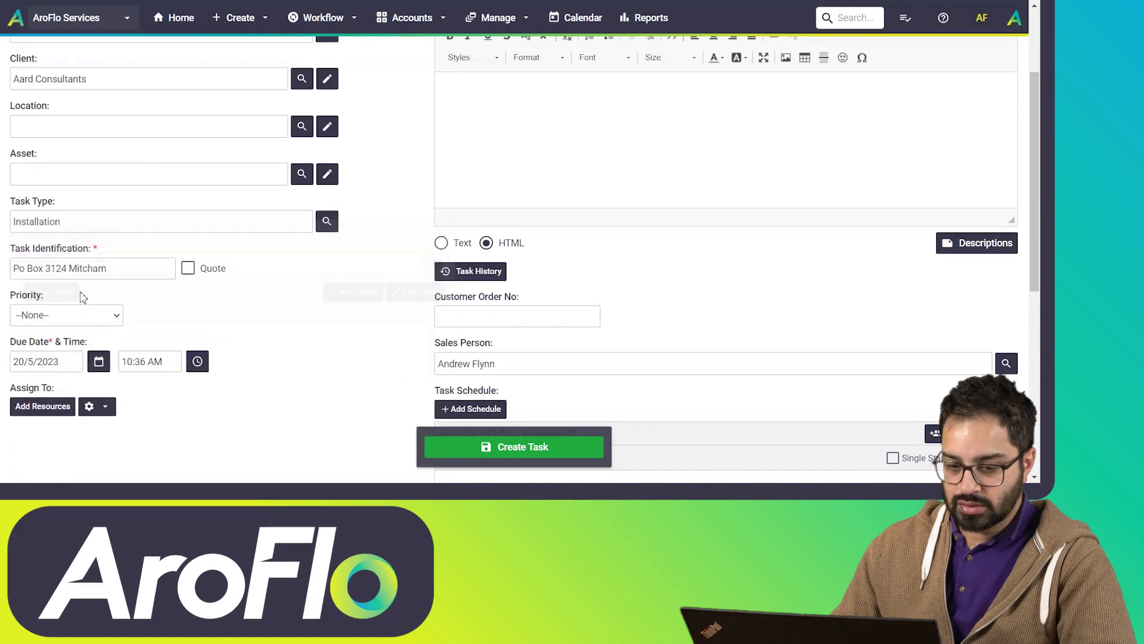
left_click(326, 222)
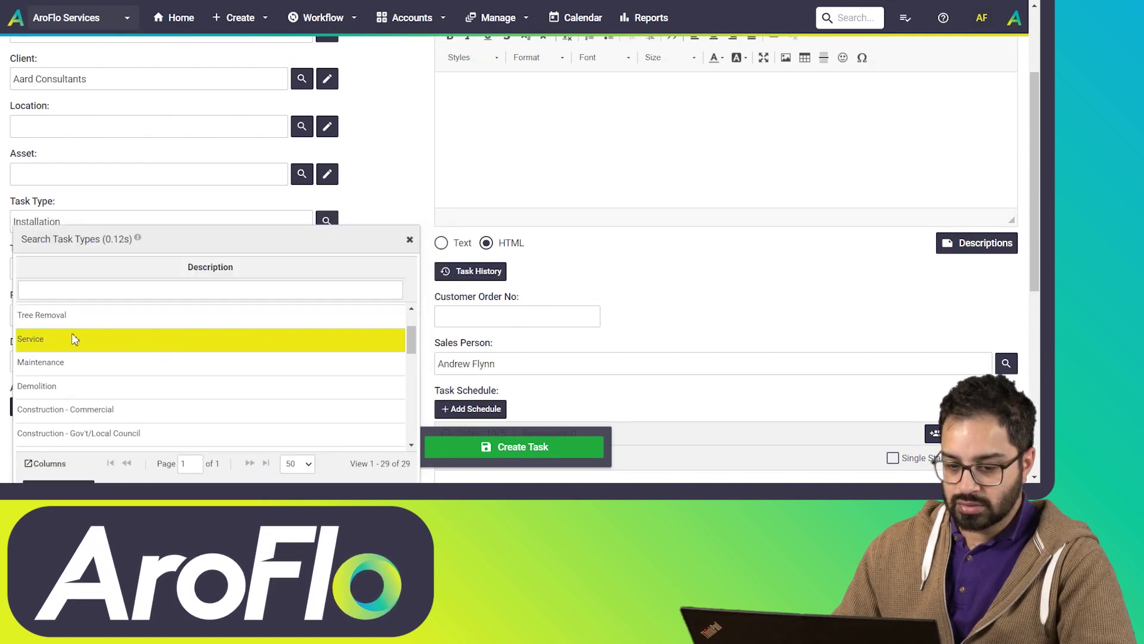
left_click(72, 338)
left_click_drag(111, 270, 9, 265)
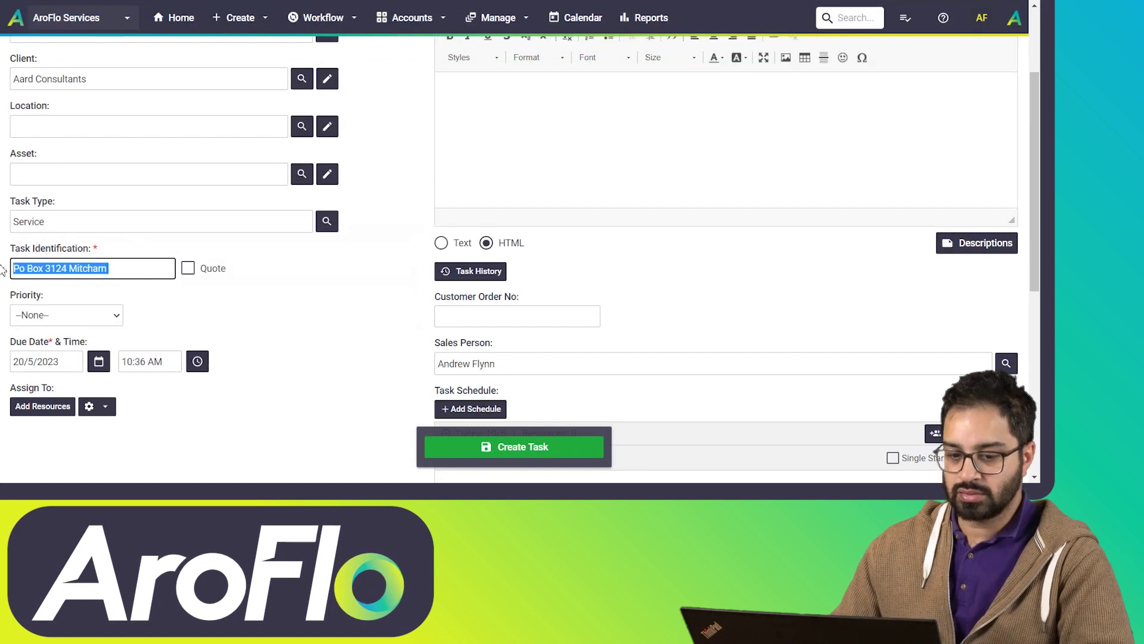
type("service")
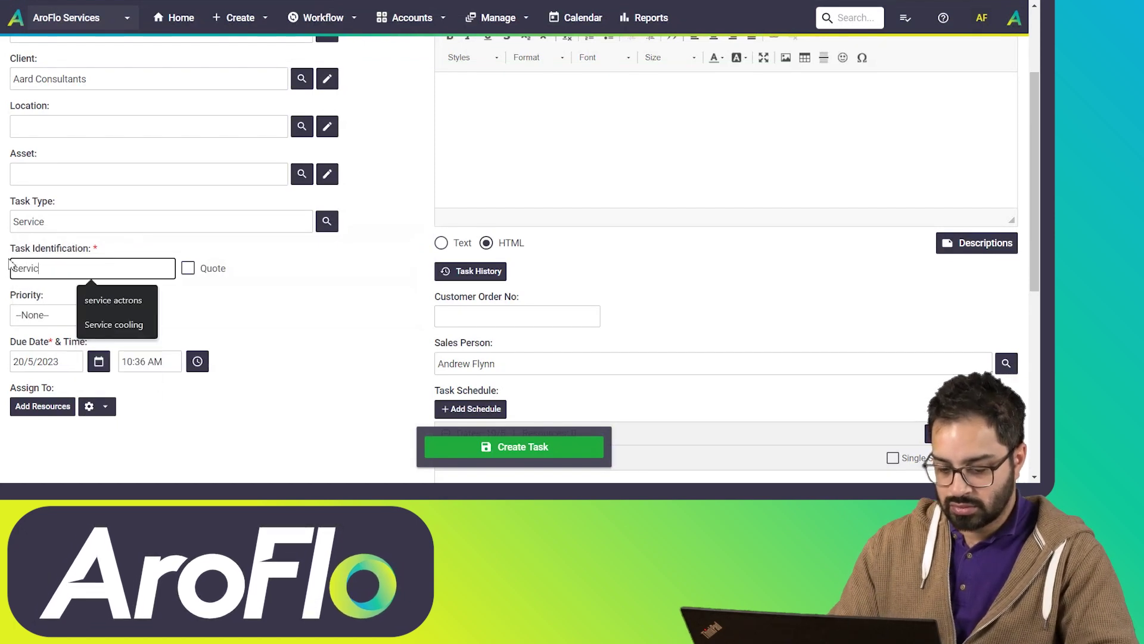
left_click(484, 447)
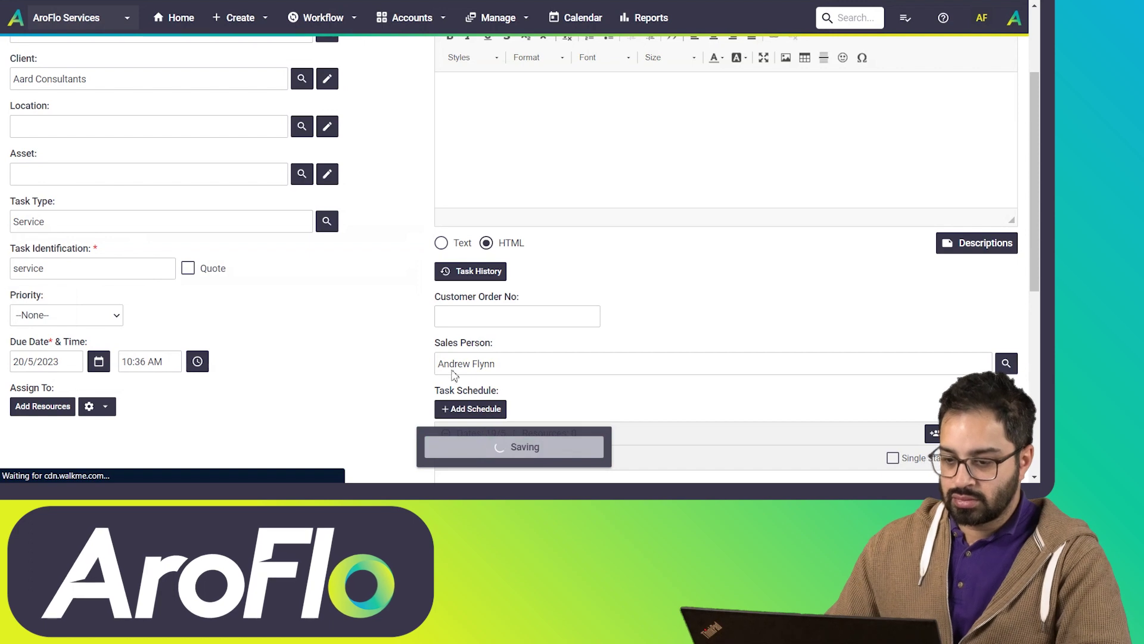
scroll(464, 283, "down", 10)
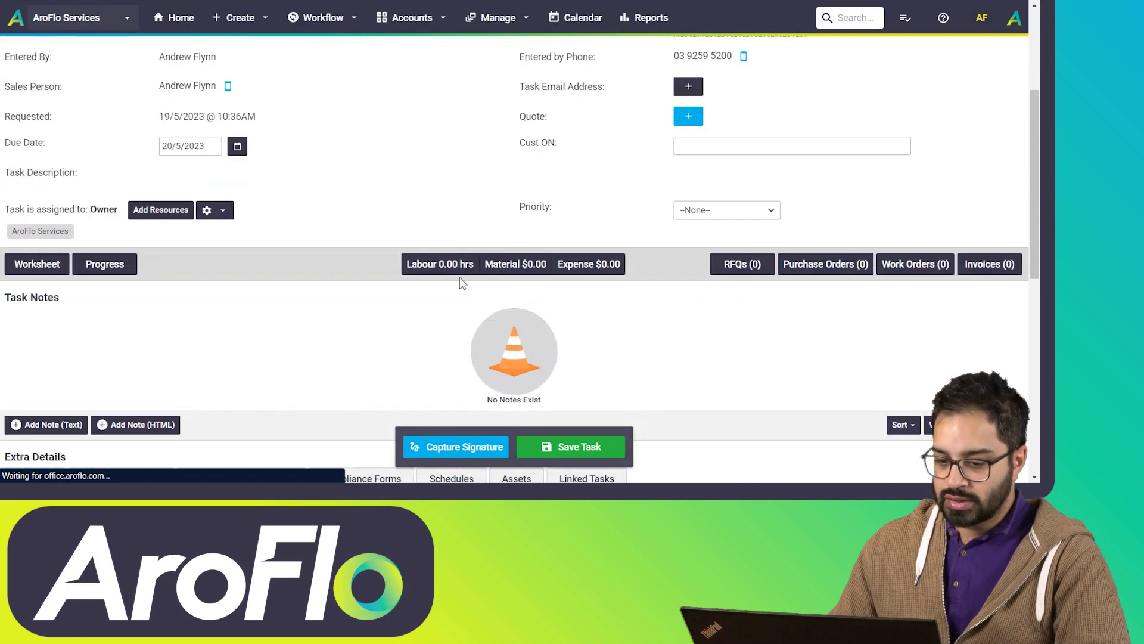
Step: Add the Air Conditioner East DUC 4-AC13X asset to the service task and save
left_click(516, 207)
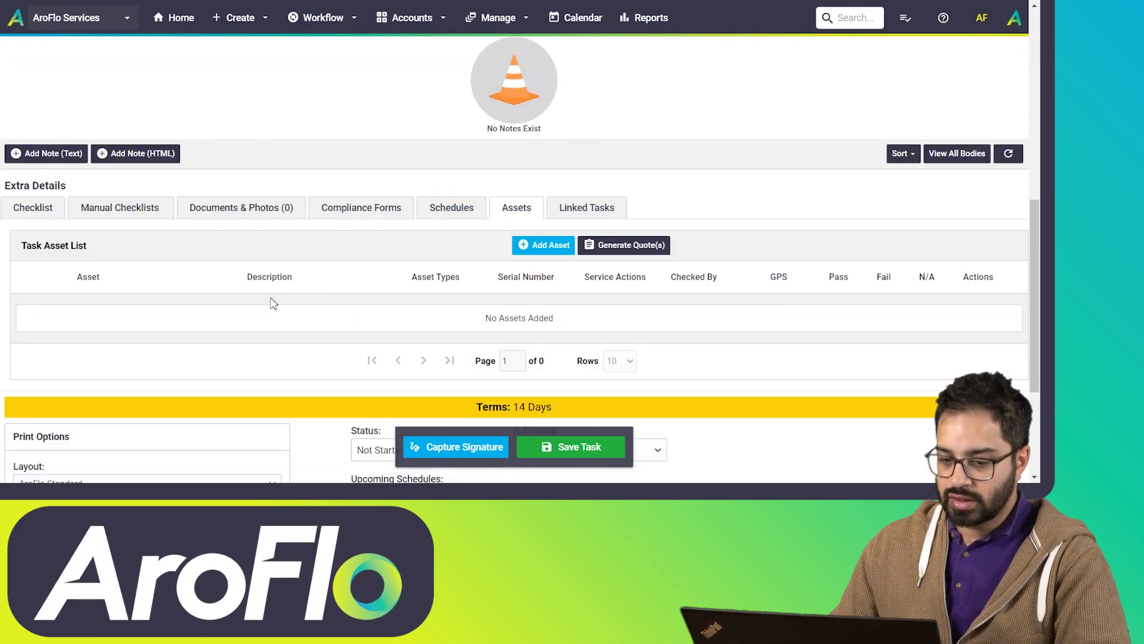
scroll(493, 238, "down", 2)
left_click(539, 116)
left_click(659, 209)
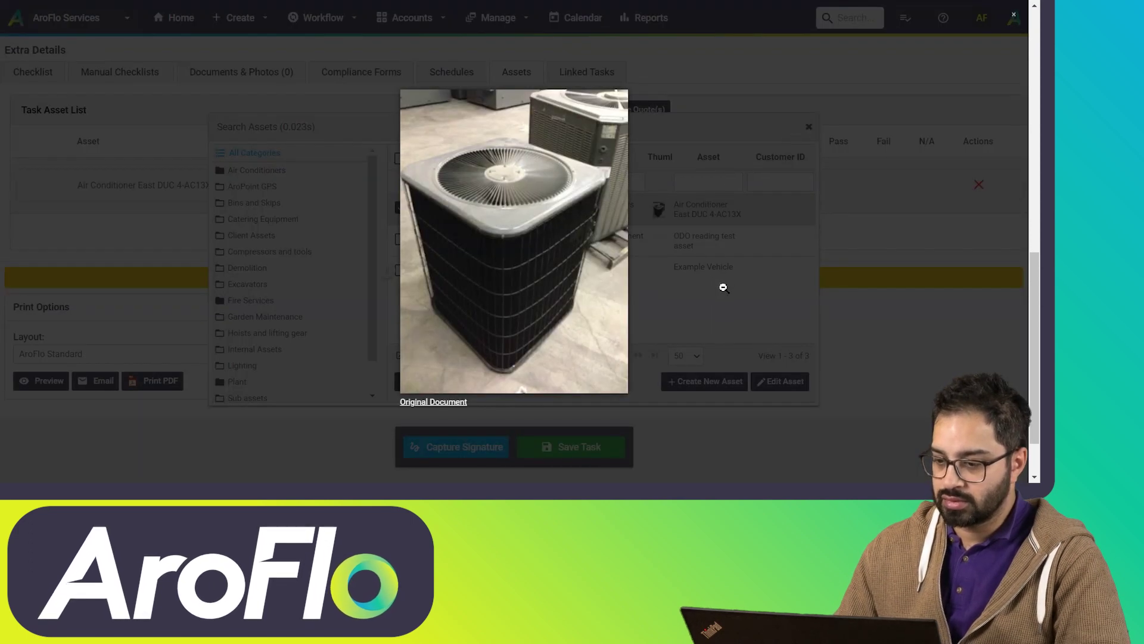
left_click(724, 285)
left_click(809, 127)
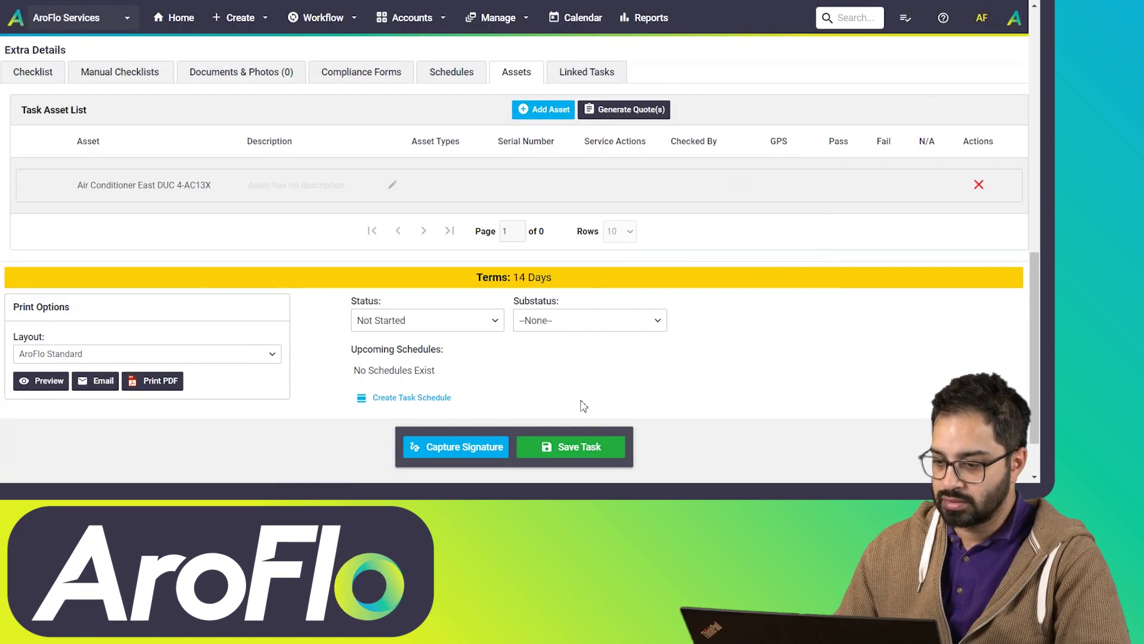
left_click(558, 456)
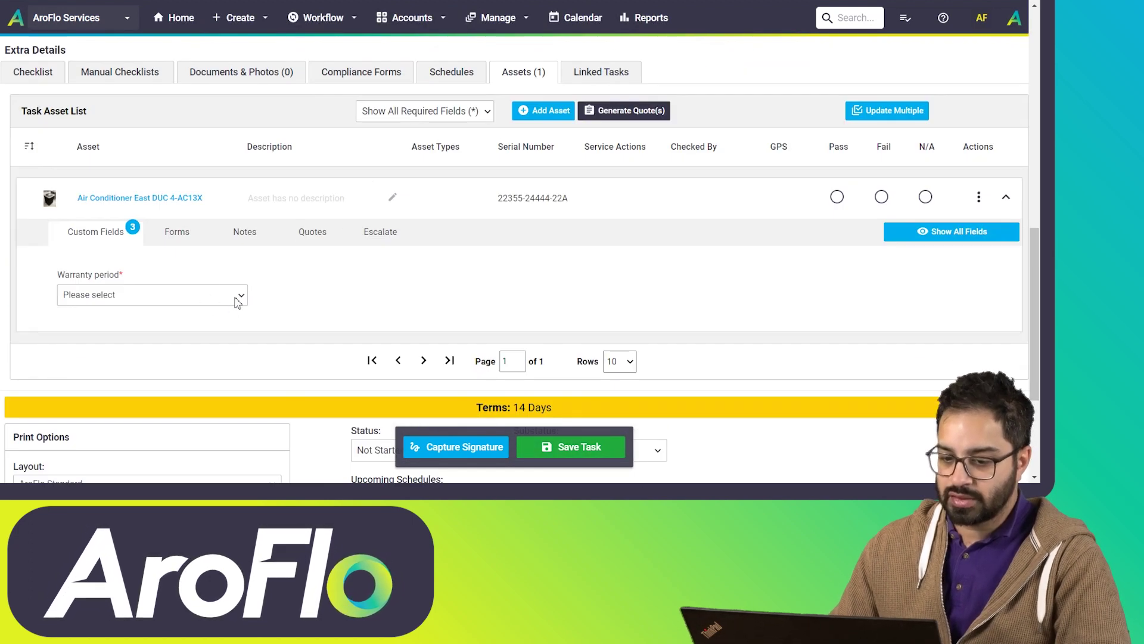
Step: Check the warranty period options and switch the asset view to Show All Fields
left_click(238, 297)
left_click(238, 301)
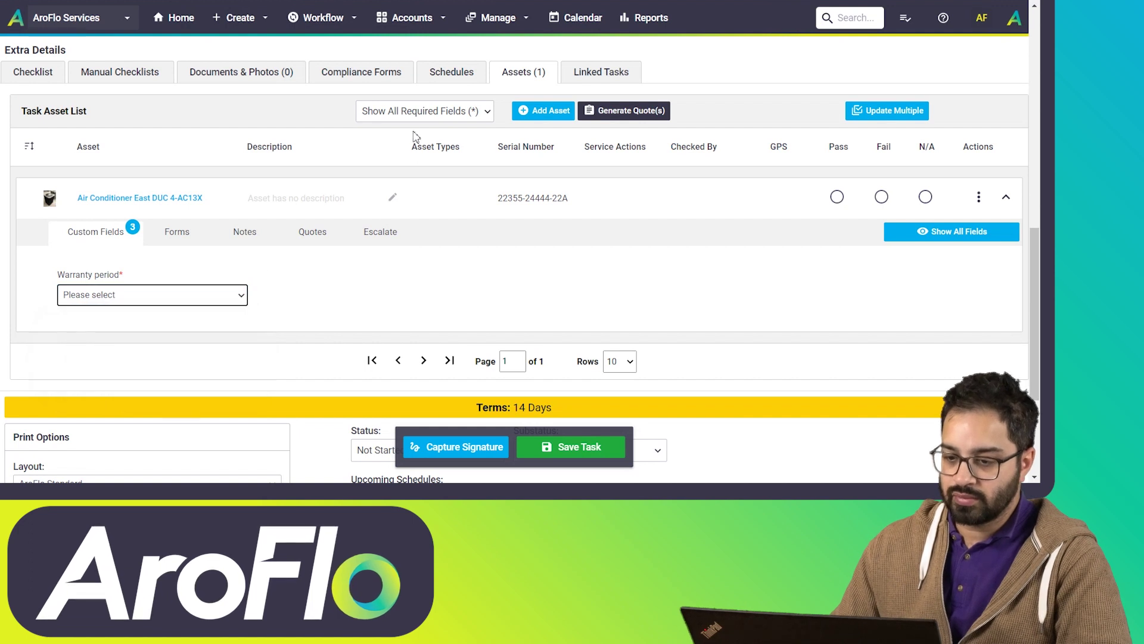
left_click(412, 113)
left_click(411, 142)
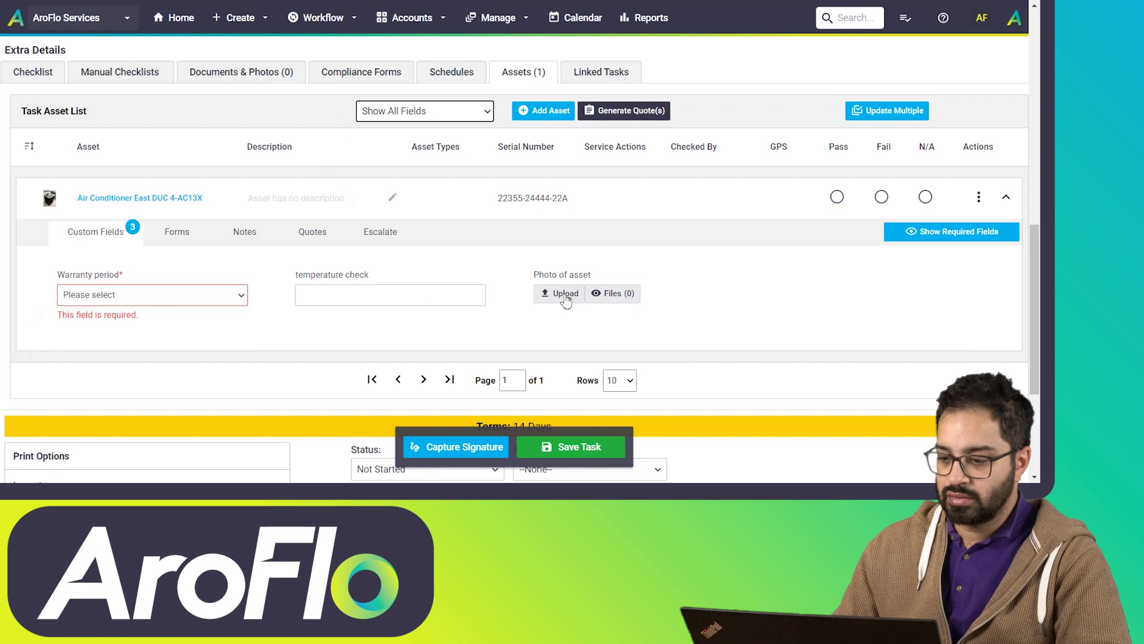
left_click(425, 297)
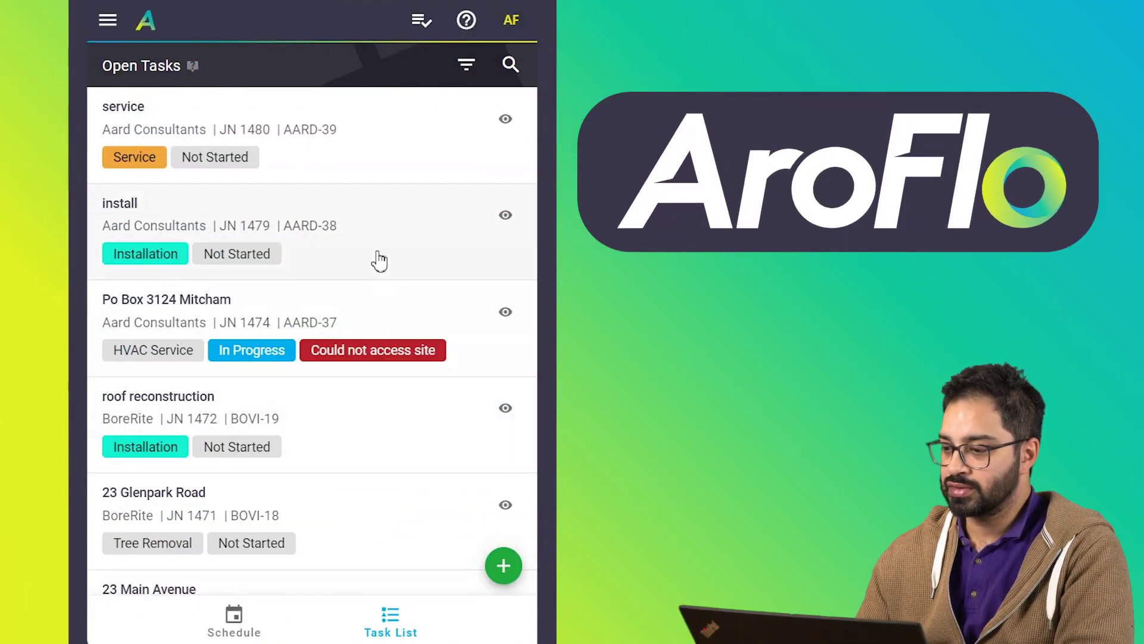
Step: Open the JN 1480 service task's Assets section in AroFlo Field
left_click(198, 126)
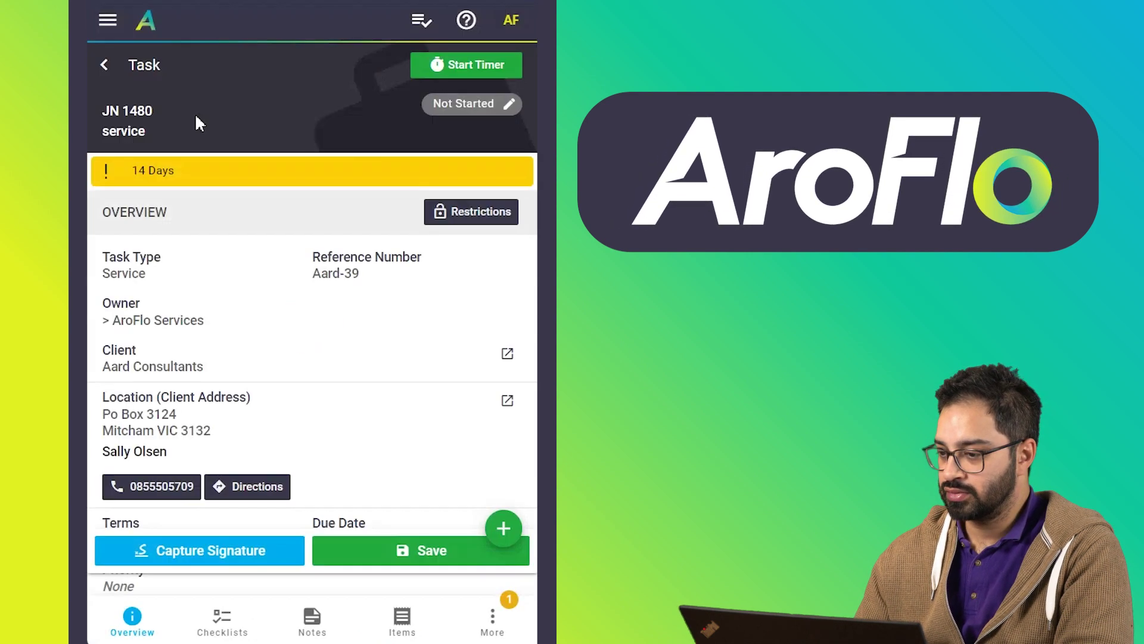
left_click(495, 627)
left_click(267, 325)
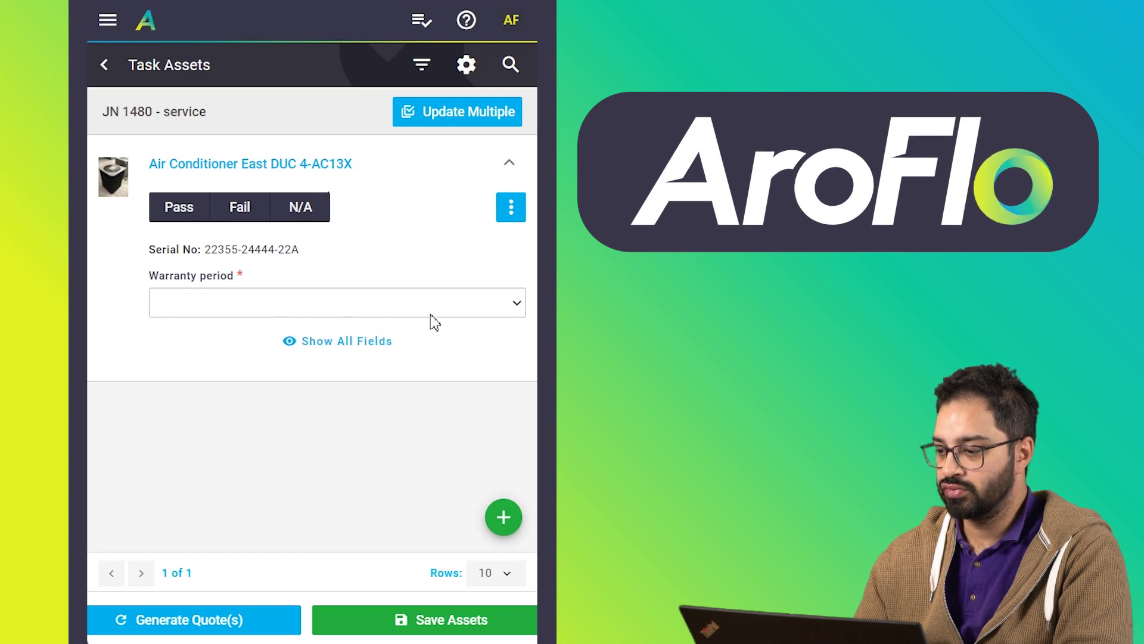
Step: Check the warranty period options, then toggle between all fields and required-only fields
left_click(467, 311)
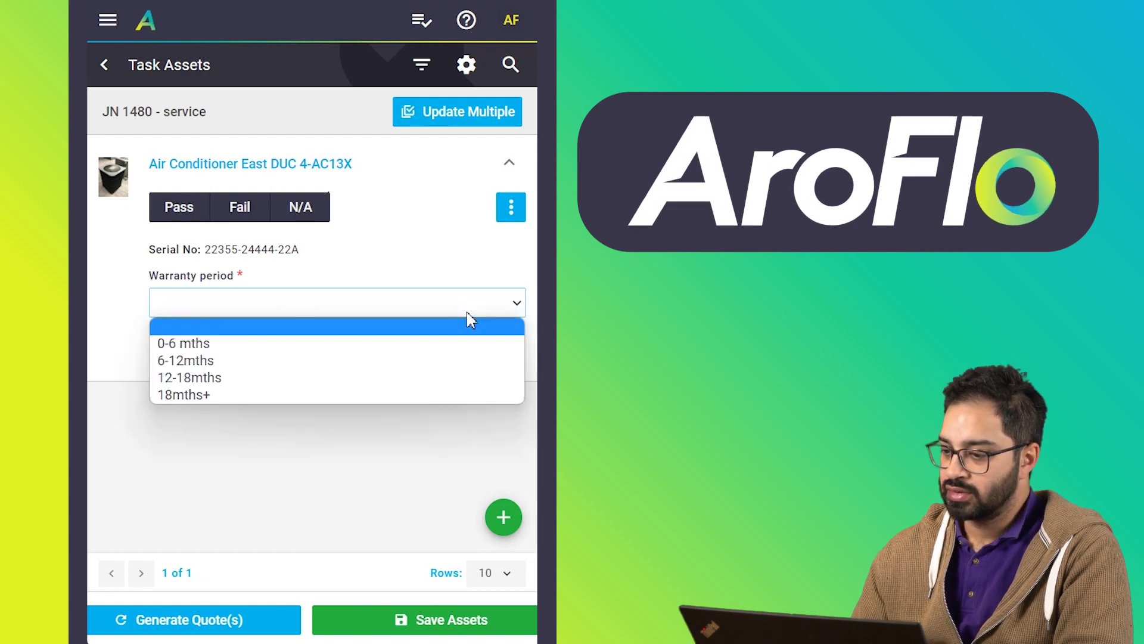
left_click(468, 319)
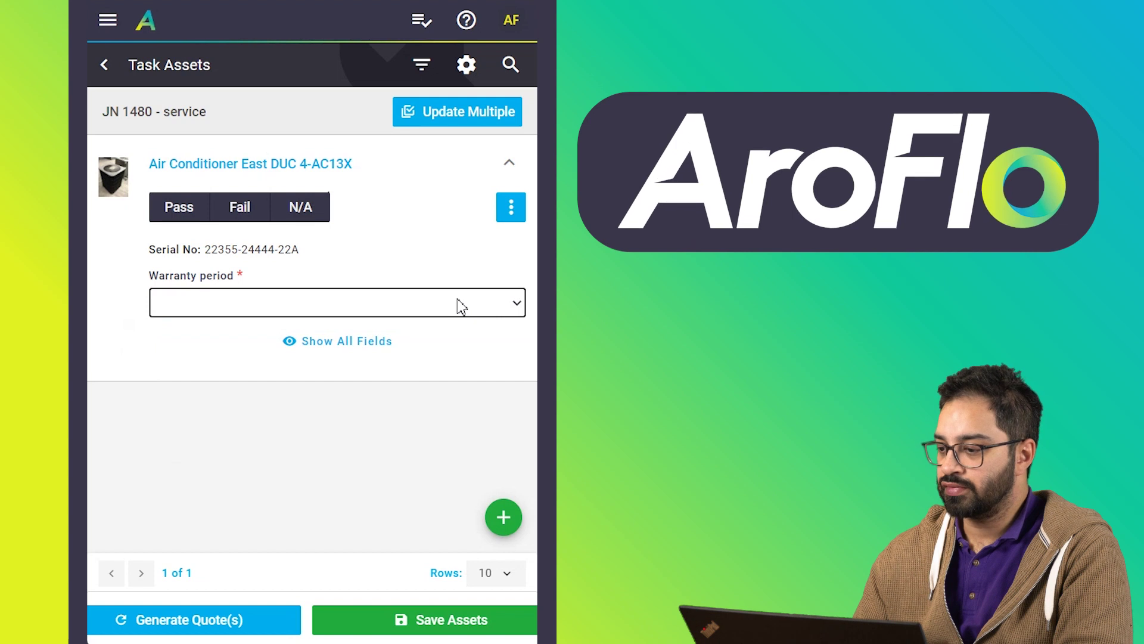
left_click(511, 170)
left_click(512, 170)
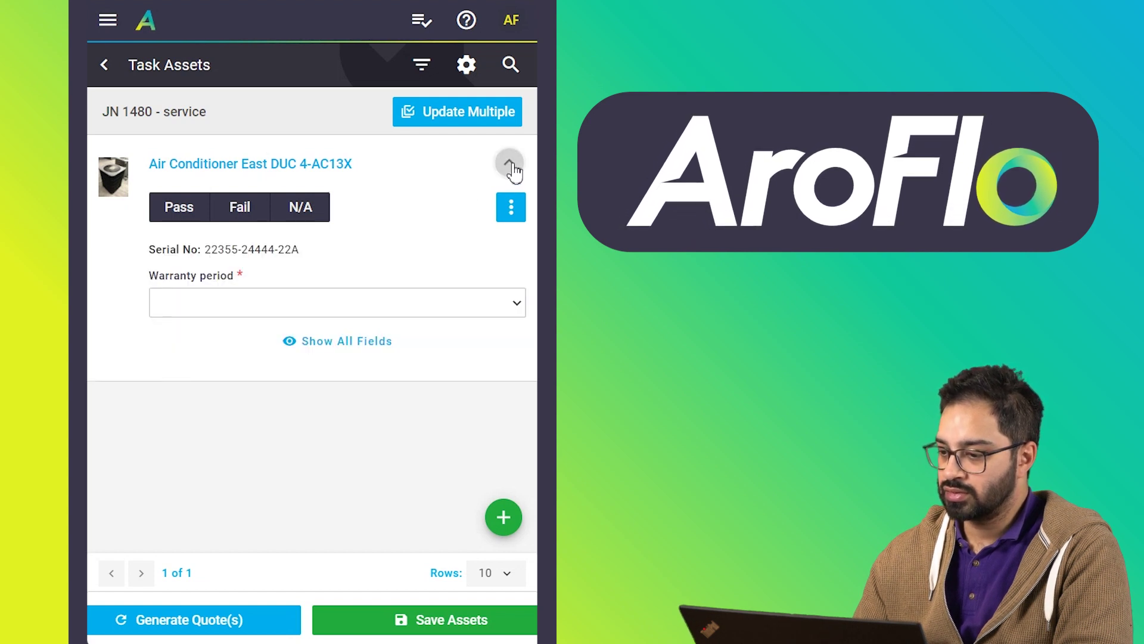
left_click(377, 344)
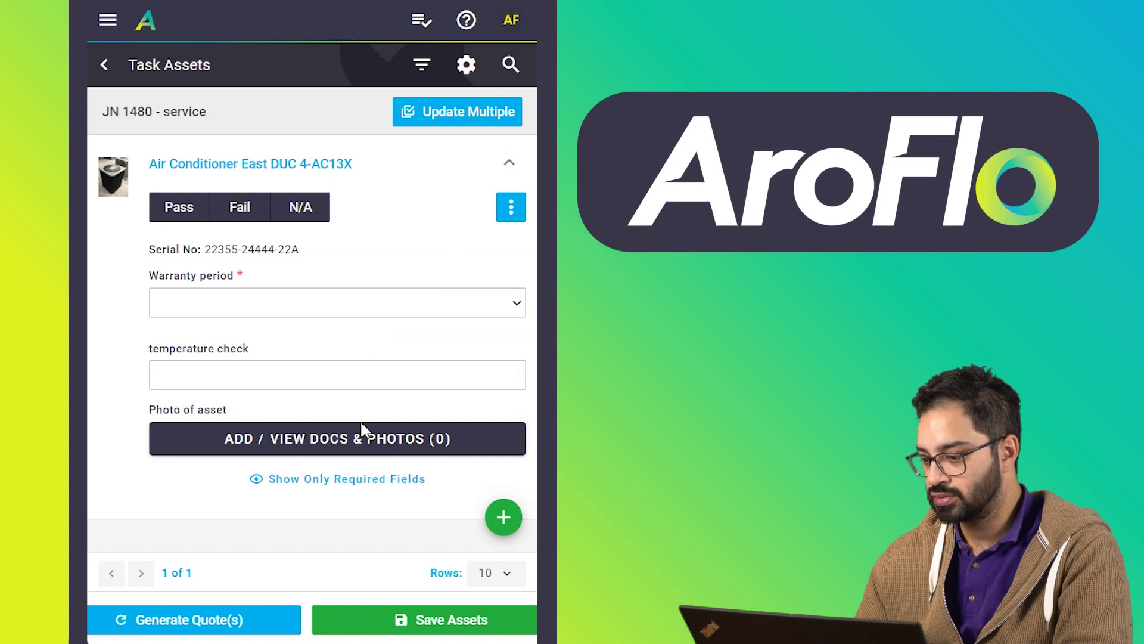
left_click(344, 491)
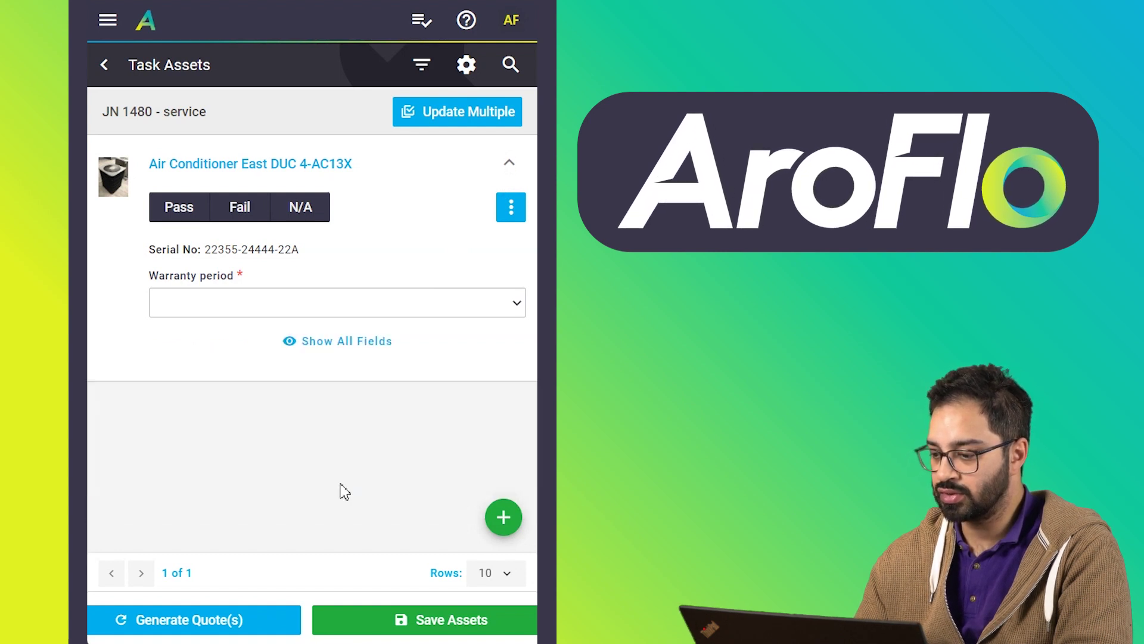
Step: In the asset view settings, set the default asset view to Show All Fields and apply
left_click(466, 66)
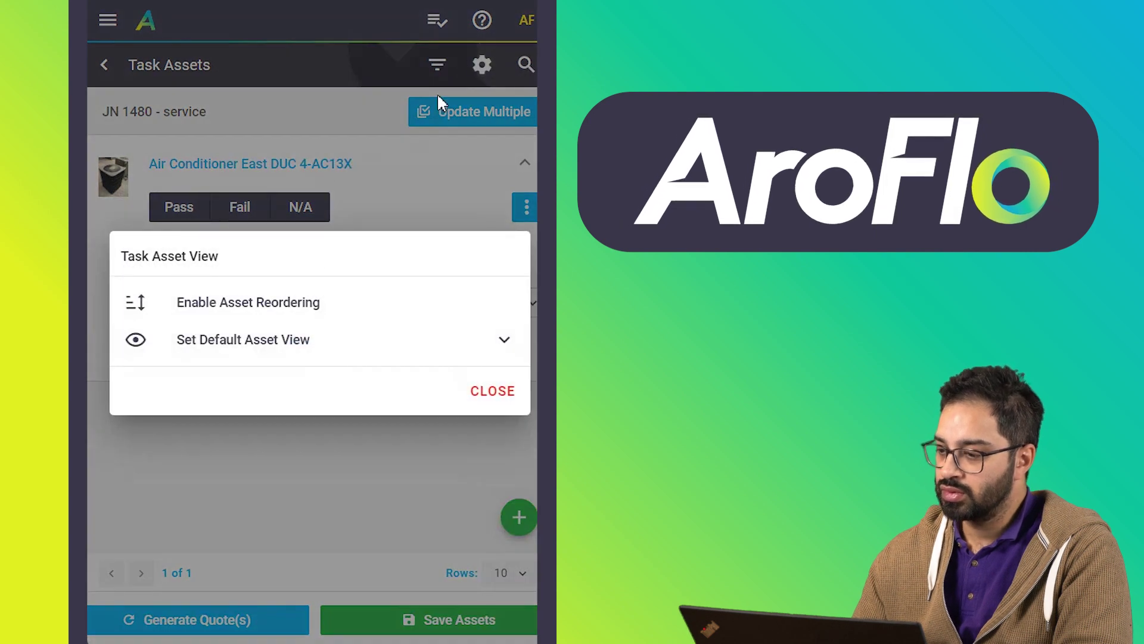
left_click(351, 351)
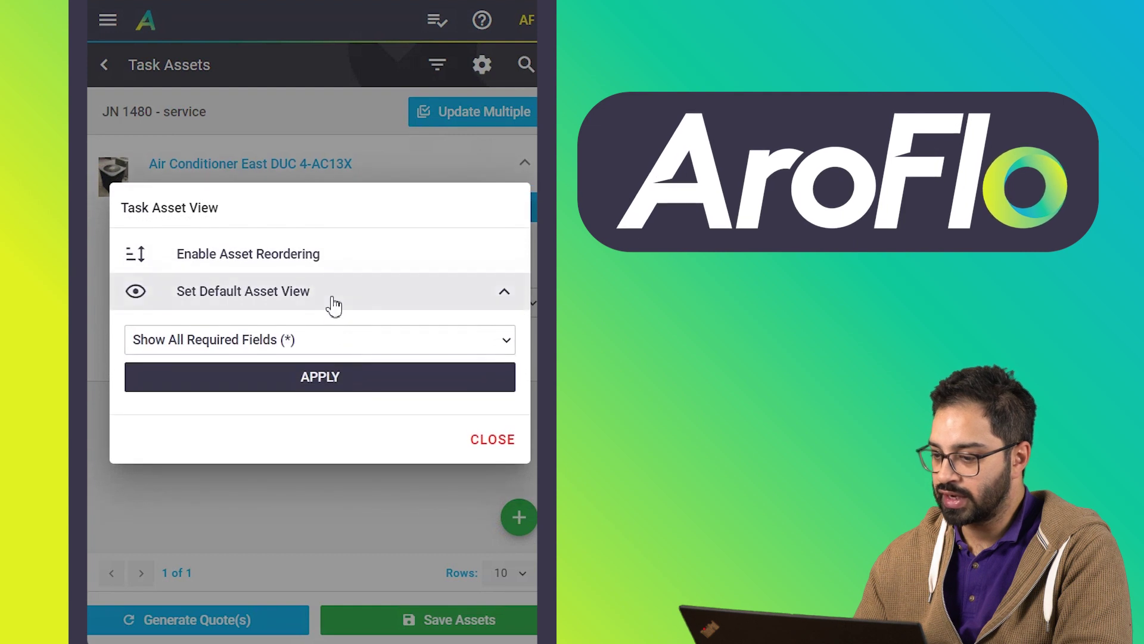
left_click(334, 348)
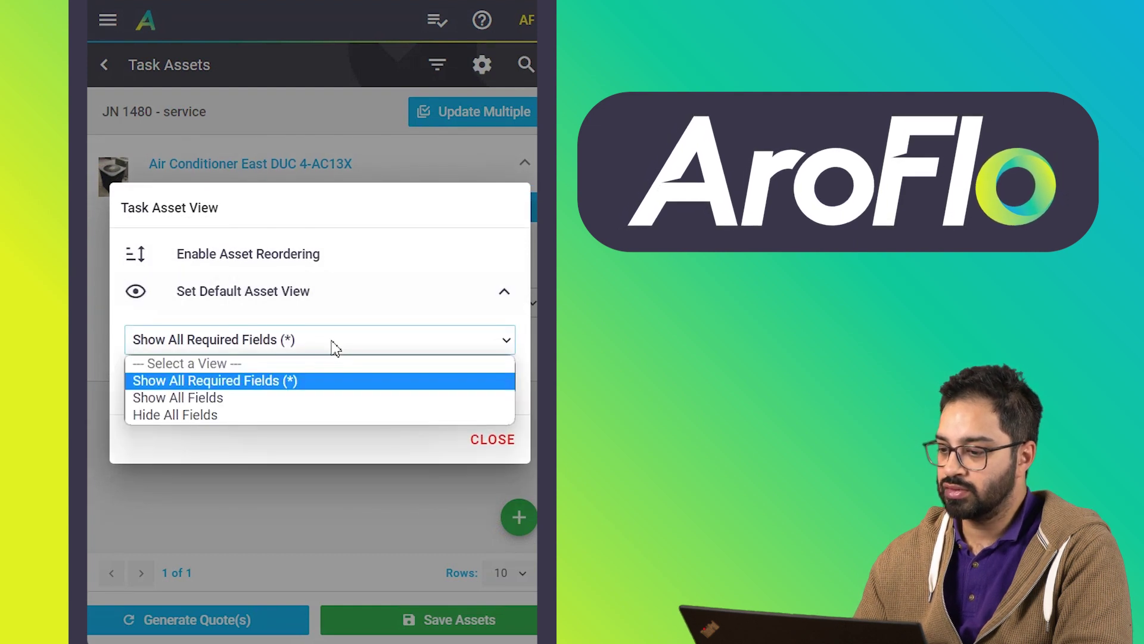
left_click(305, 399)
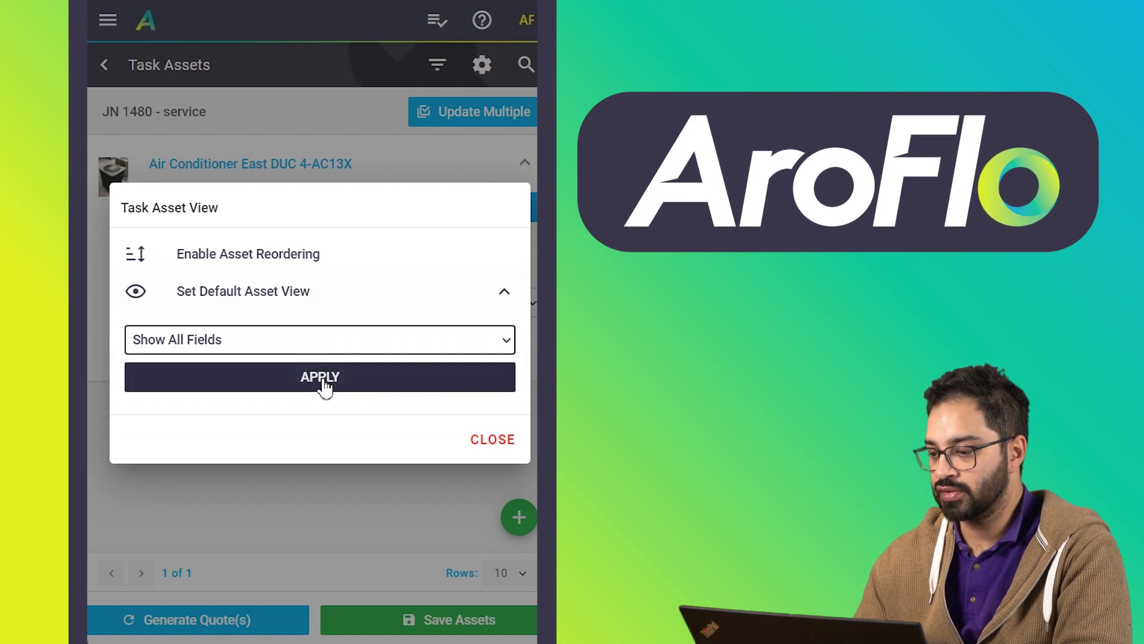
left_click(325, 386)
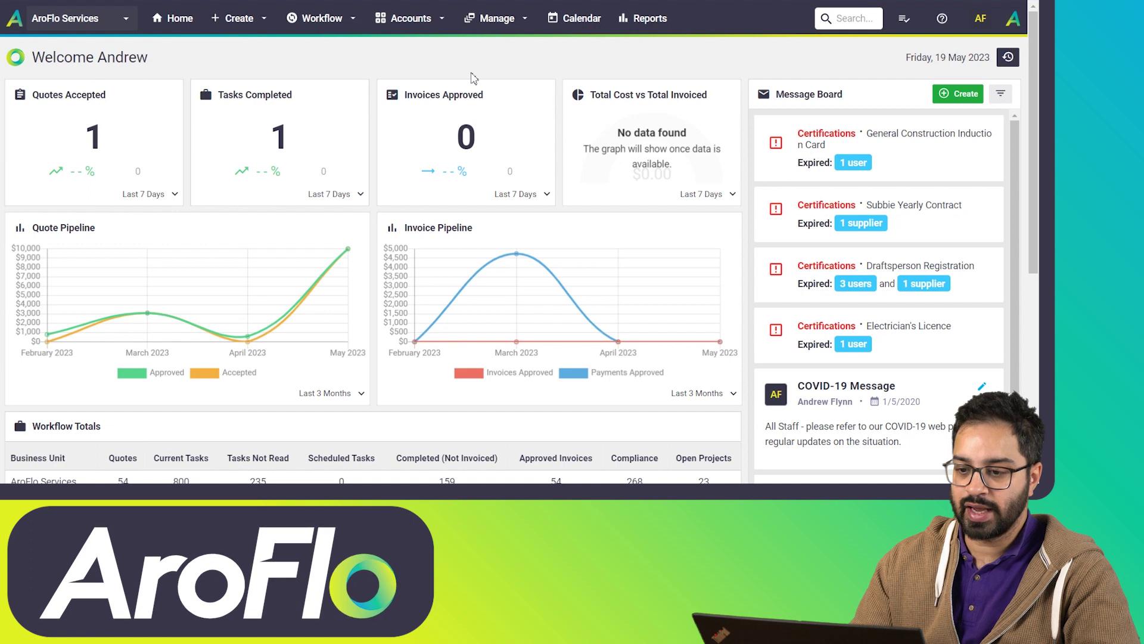
Step: Open the service task from Workflow > Tasks > Open and preview its task sheet
left_click(321, 28)
left_click(123, 84)
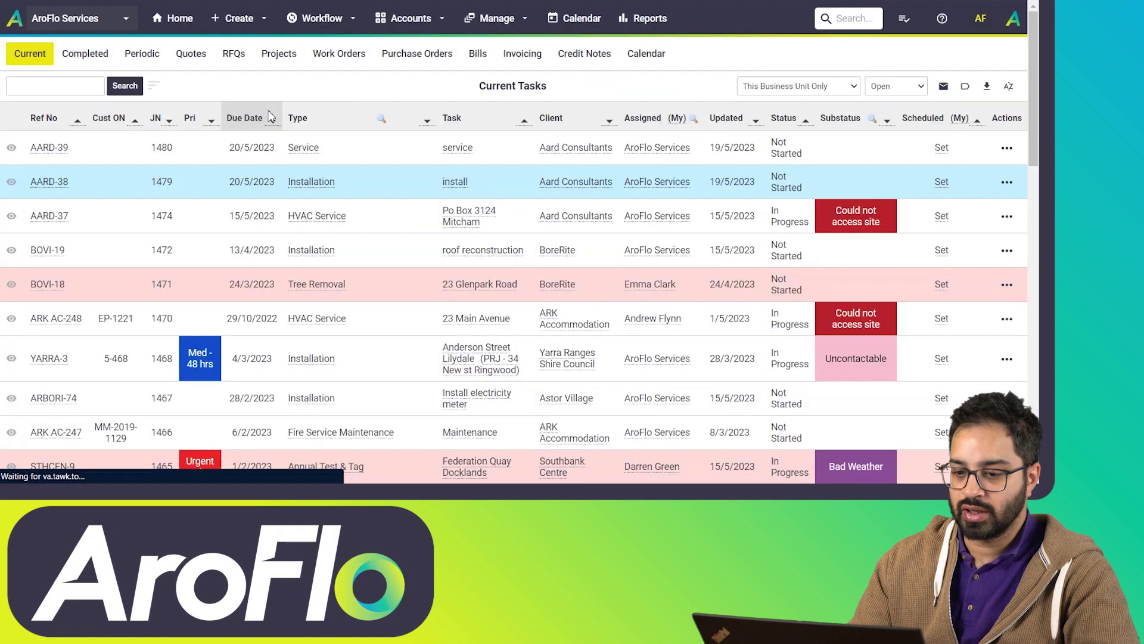
left_click(458, 148)
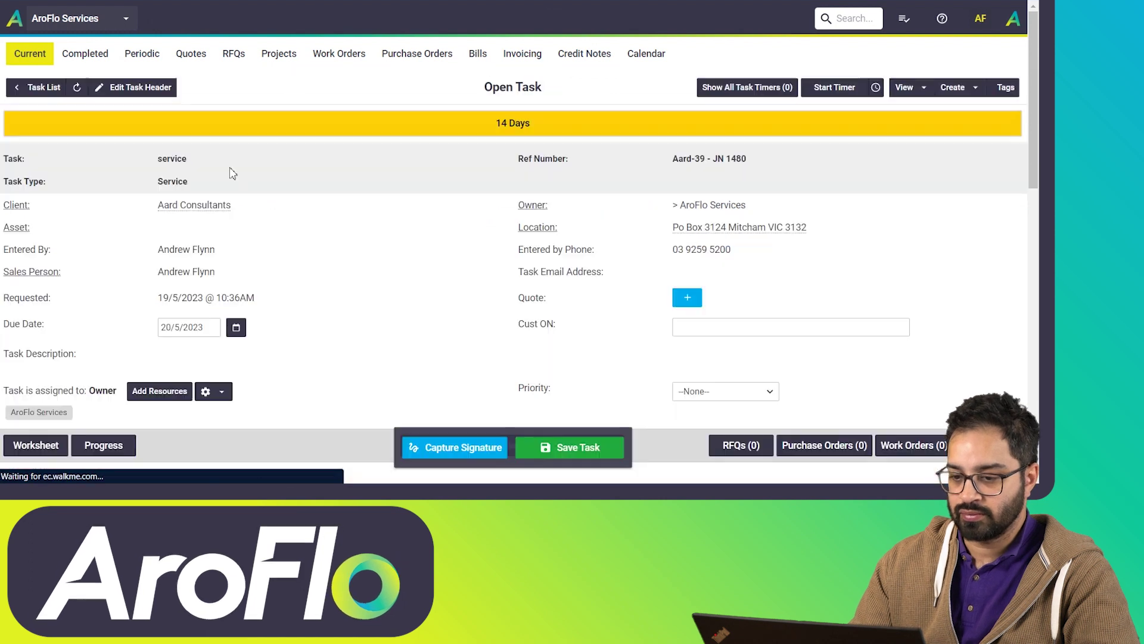
scroll(231, 170, "down", 10)
scroll(111, 332, "down", 4)
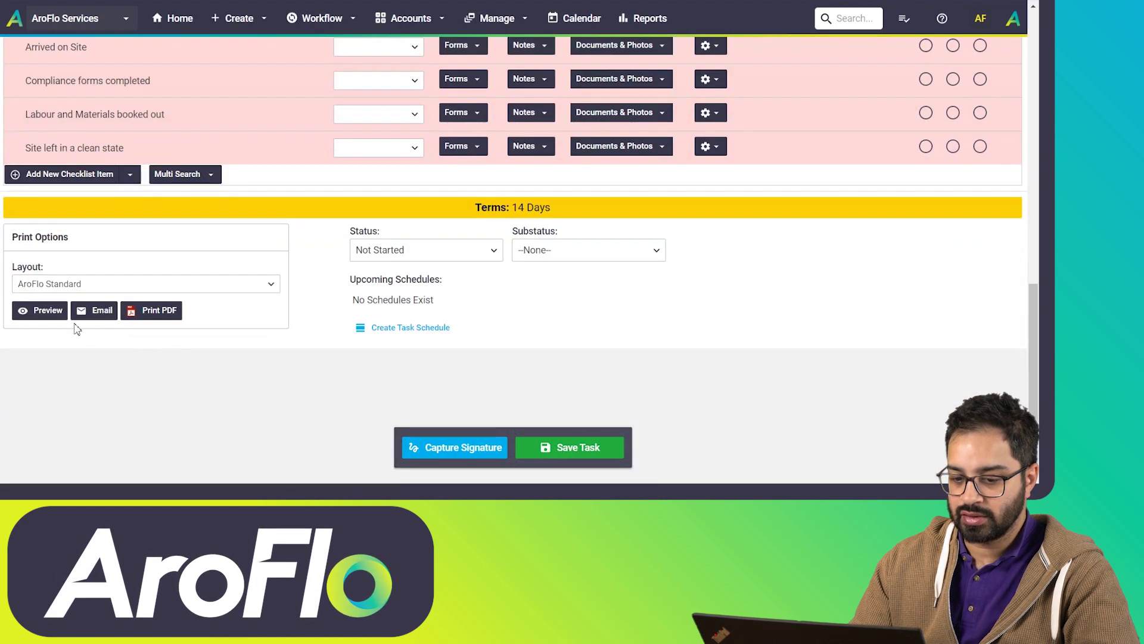
left_click(54, 316)
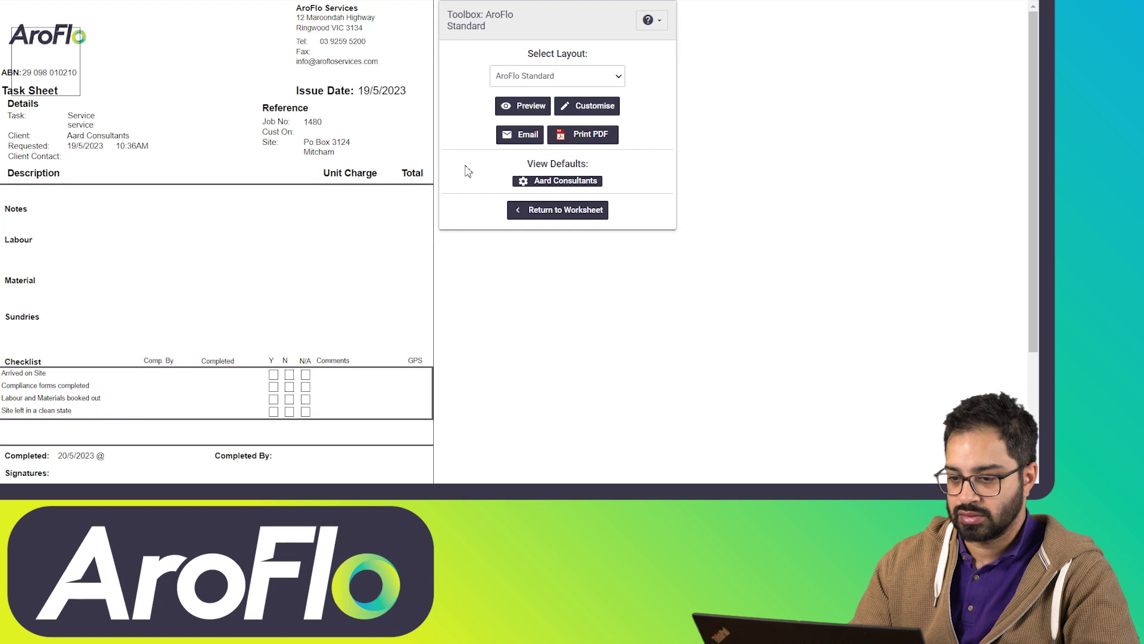
Step: Enter task sheet layout customisation and browse the Layout Elements and Static Data categories
left_click(599, 119)
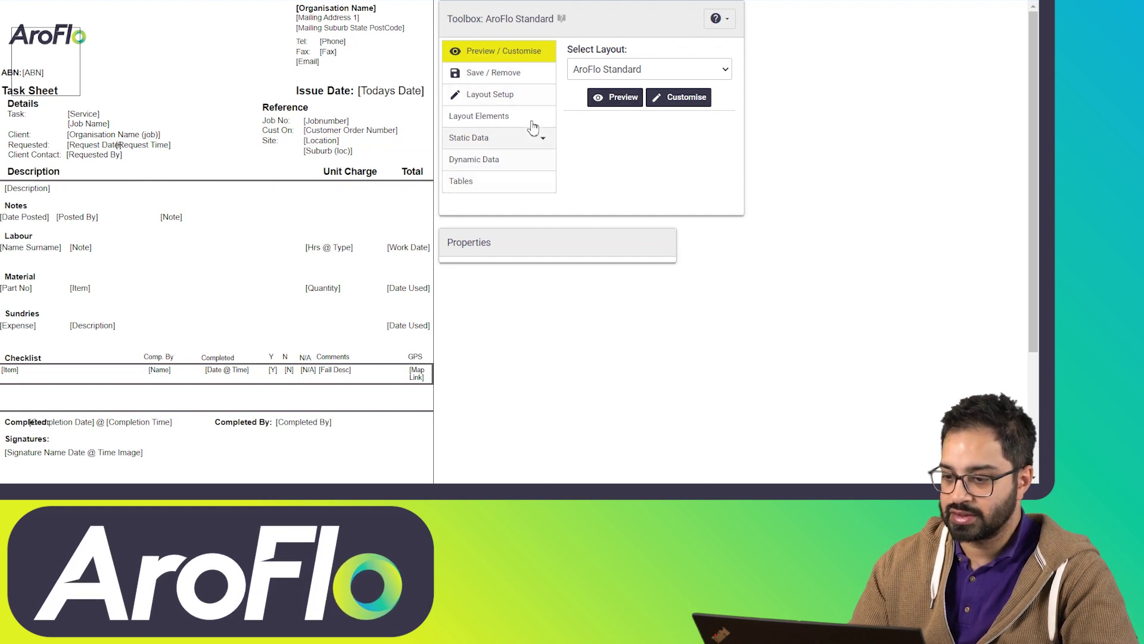
left_click(492, 118)
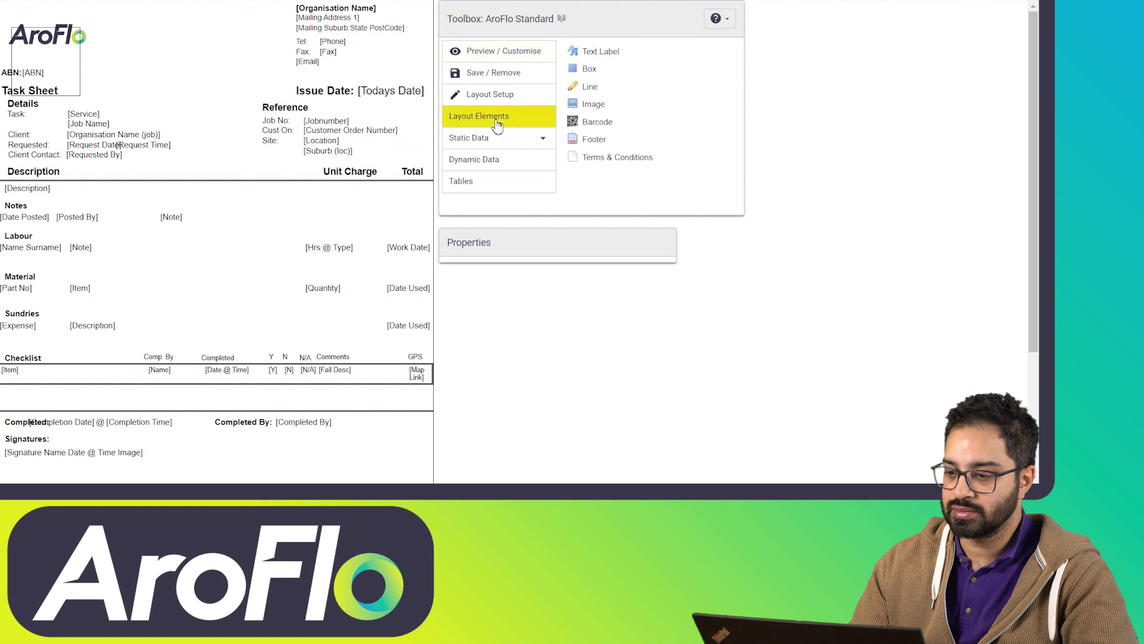
left_click(498, 142)
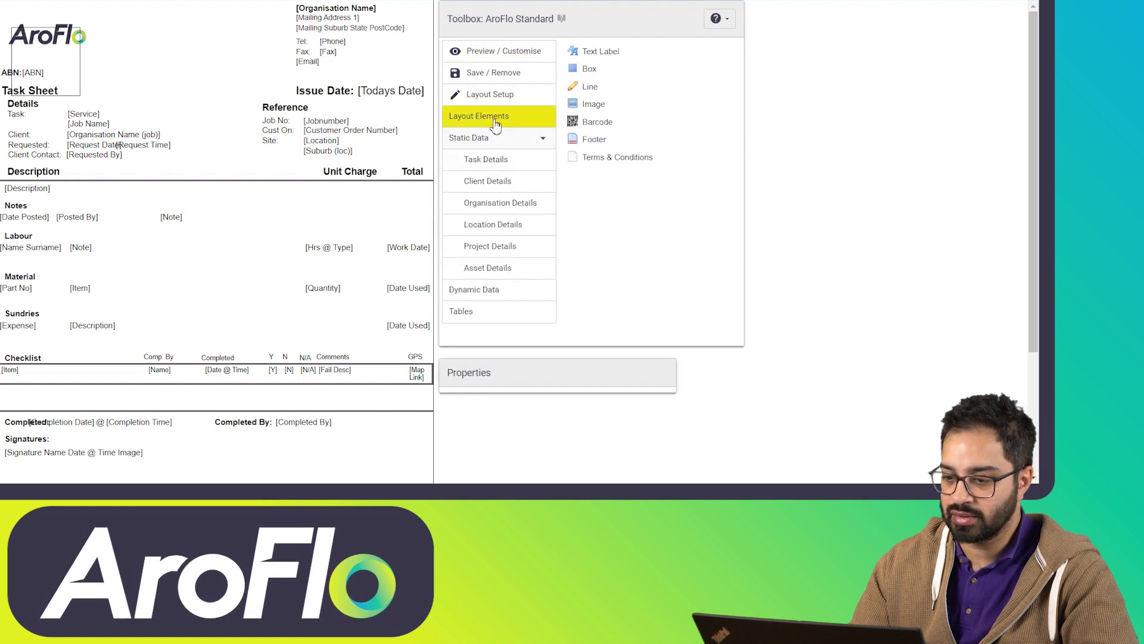
left_click(487, 139)
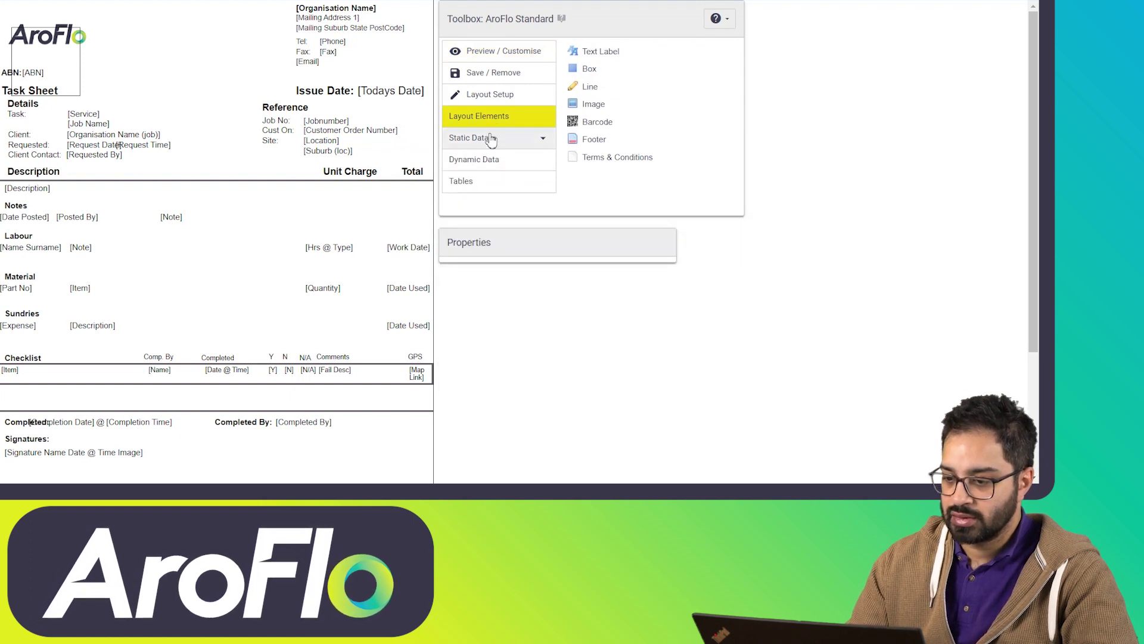
Step: Open Layout Setup and request a new blank layout
left_click(492, 98)
scroll(608, 134, "down", 1)
scroll(608, 134, "down", 5)
left_click(617, 56)
Step: Accept discarding the current layout, then drag the Task Asset Custom Fields table, found by searching 'task', onto the sheet
left_click(571, 75)
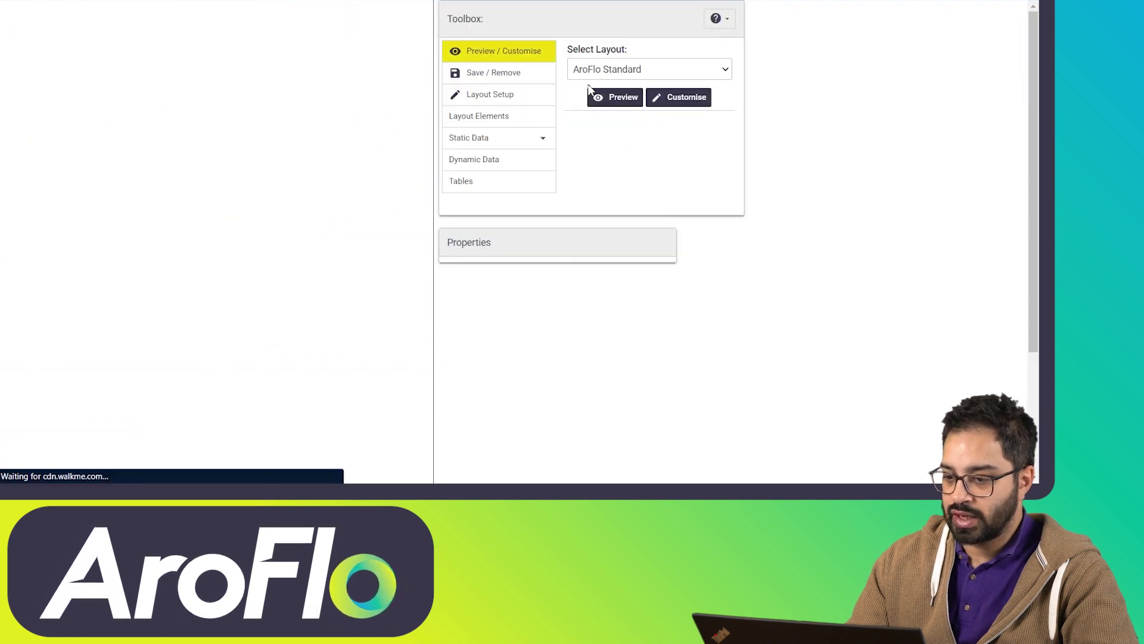
left_click(474, 188)
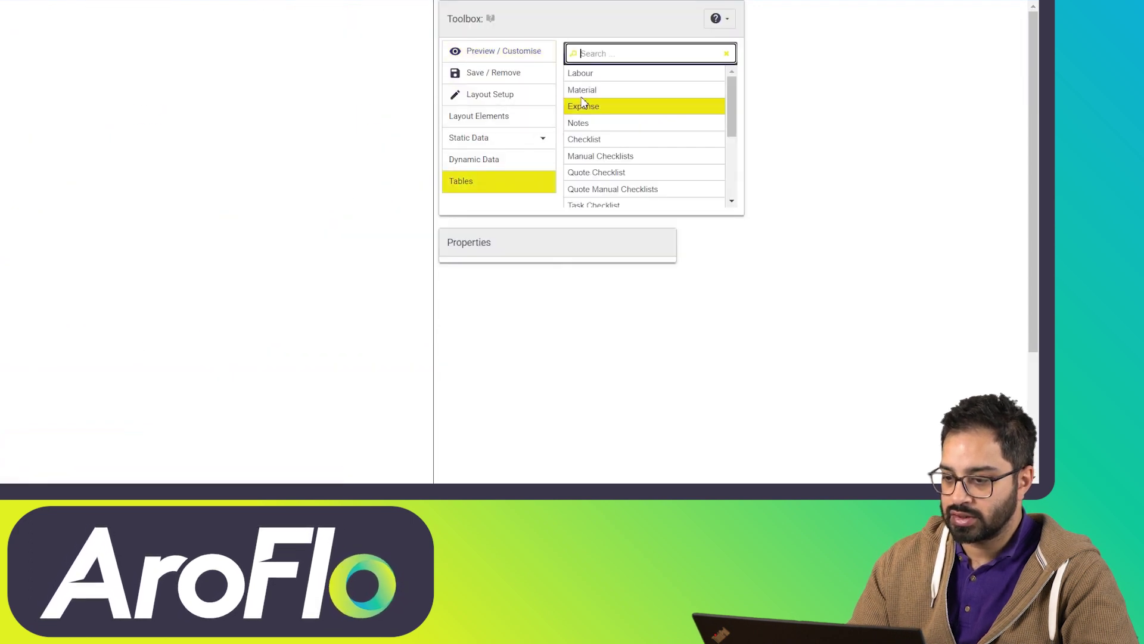
type("task")
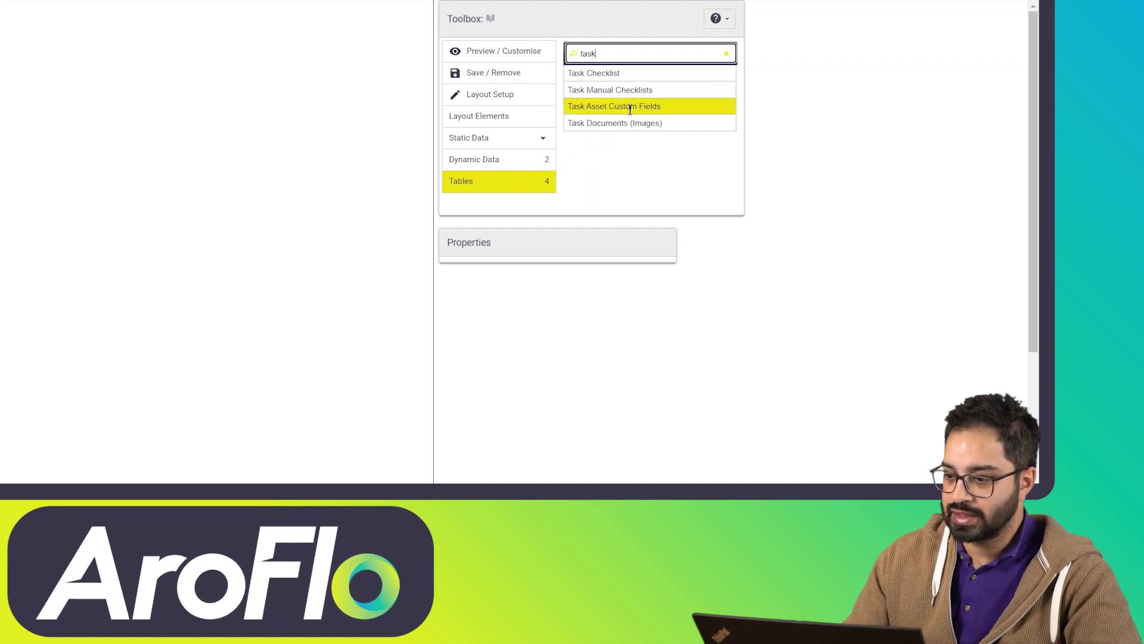
left_click_drag(630, 110, 299, 57)
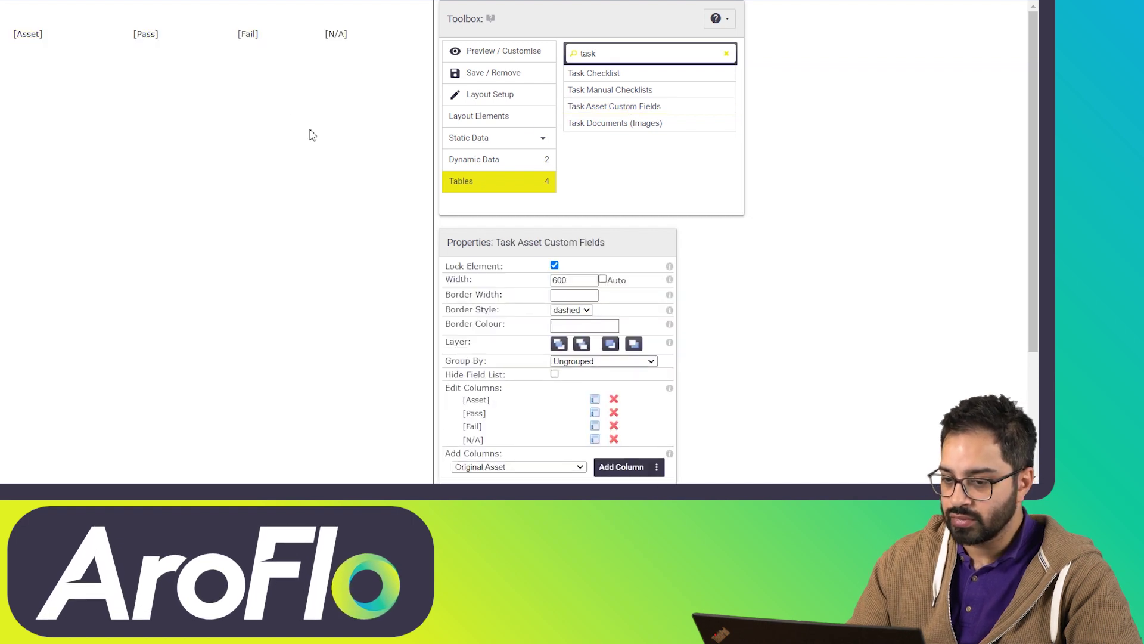
Step: Start a Save As and enter 'task asset table' as the new layout name
left_click(493, 73)
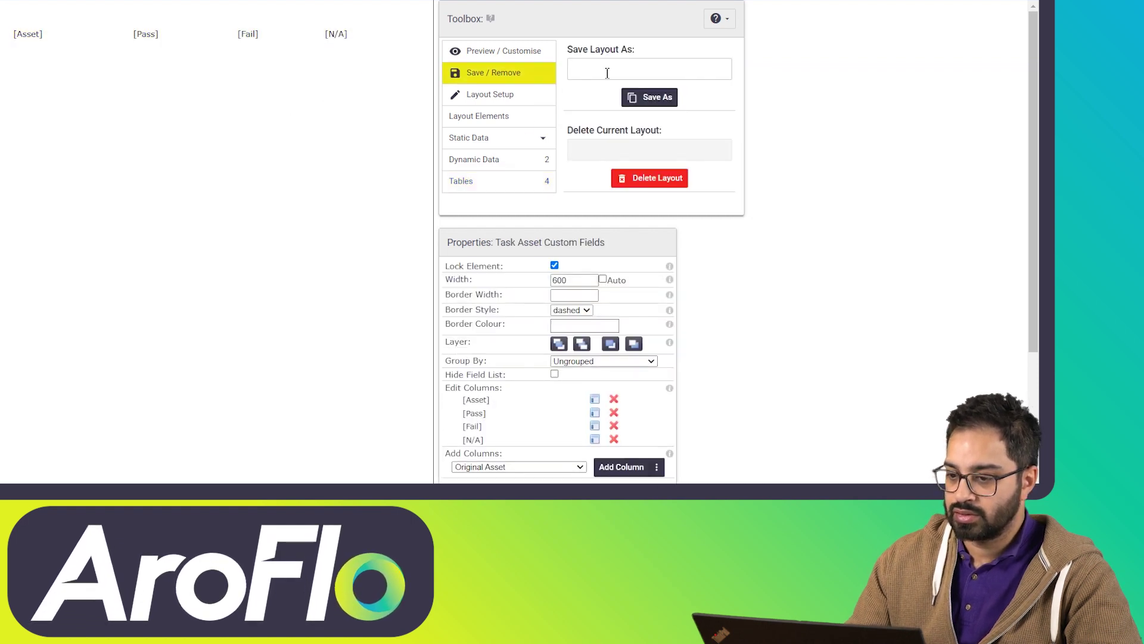
left_click(618, 69)
type("task ")
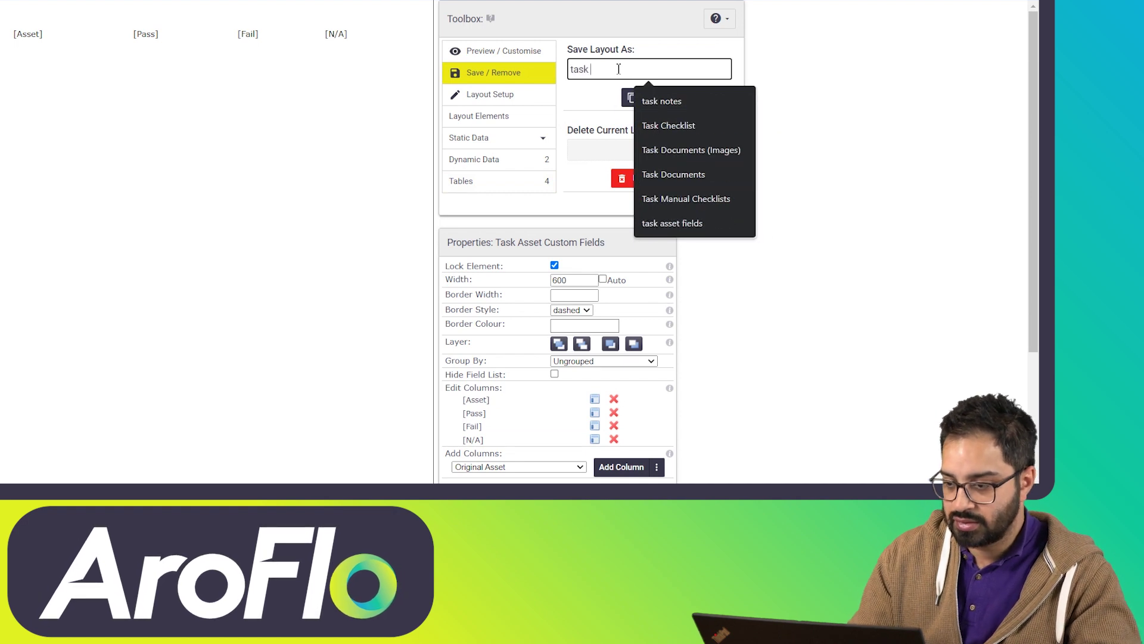
type("asset")
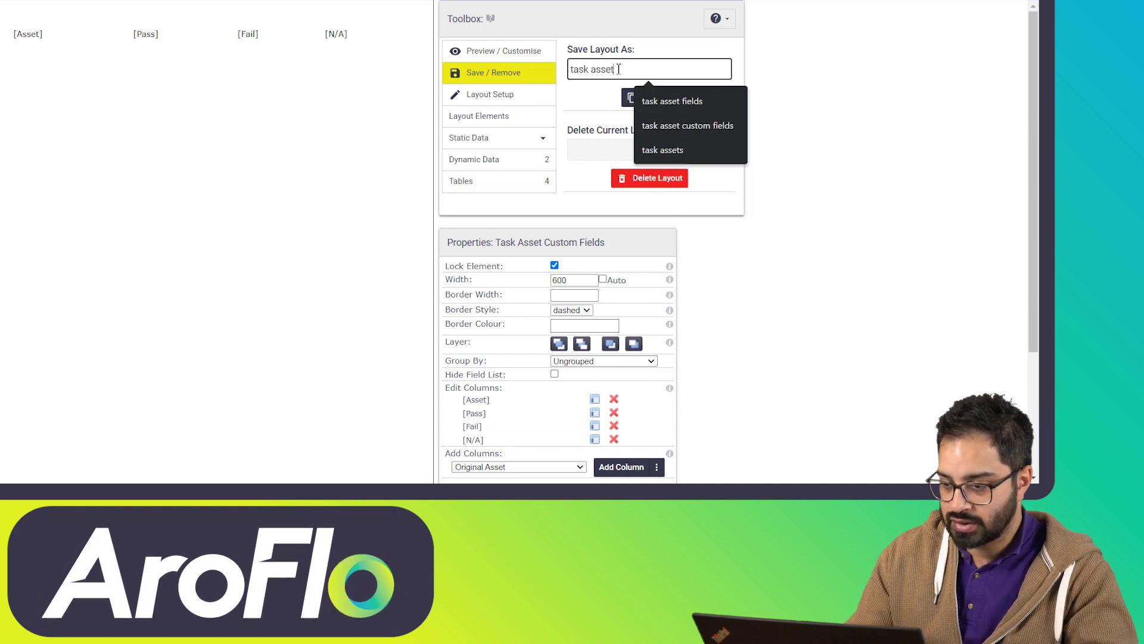
key("Escape")
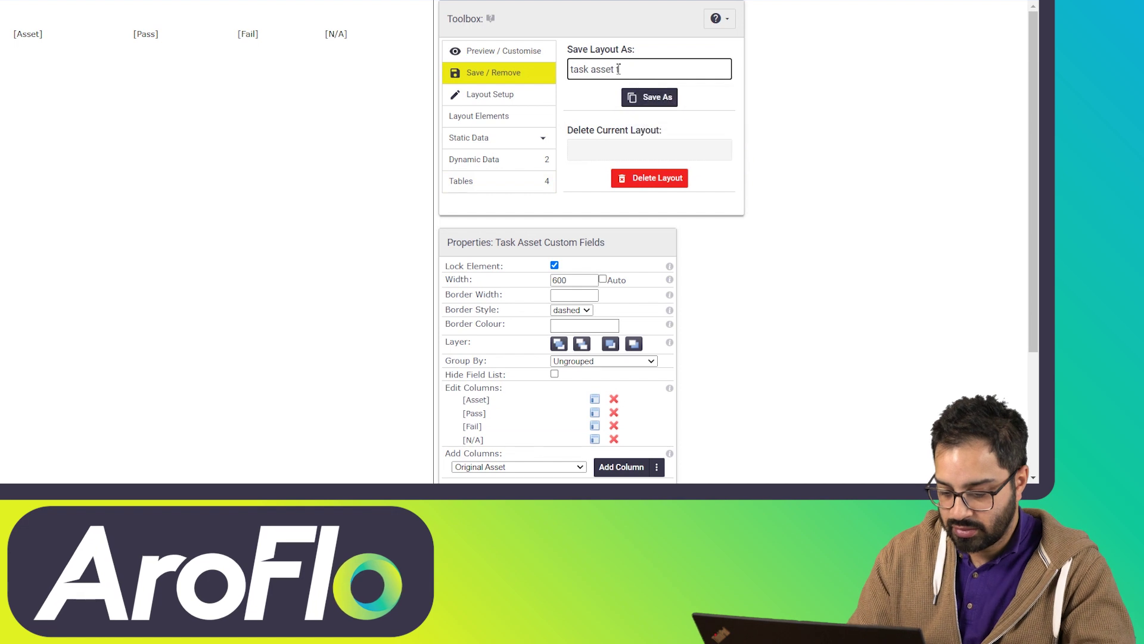
Step: Save the layout, preview it with the air-conditioner asset, and return to editing
left_click(670, 96)
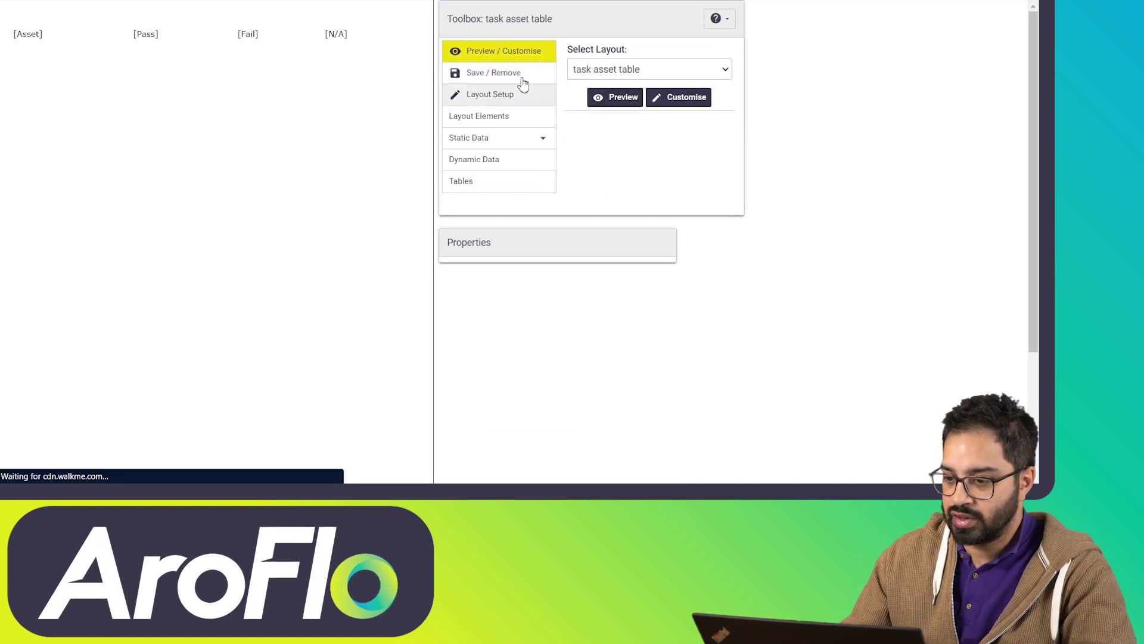
left_click(620, 103)
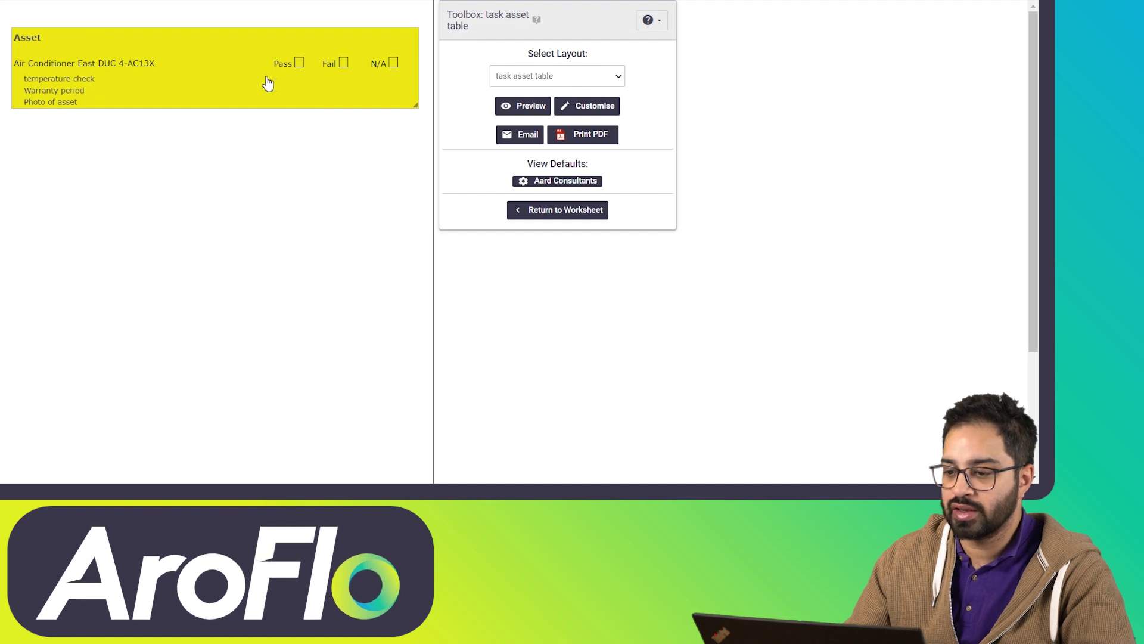
left_click(612, 112)
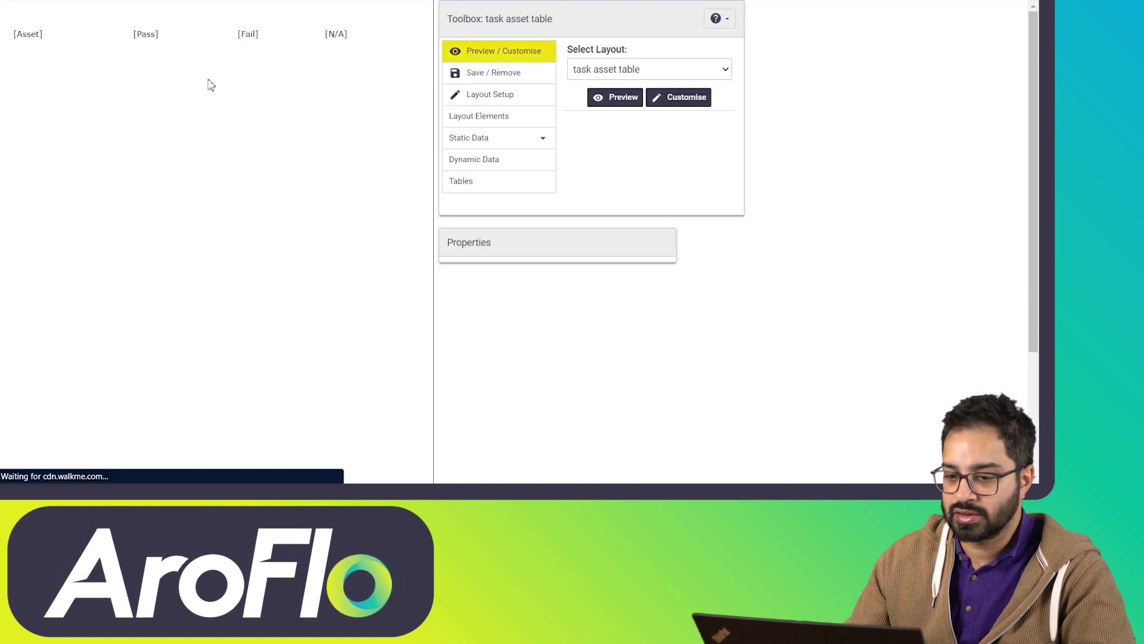
Step: Select the asset table and review its available columns without adding any
left_click(139, 36)
scroll(493, 366, "down", 1)
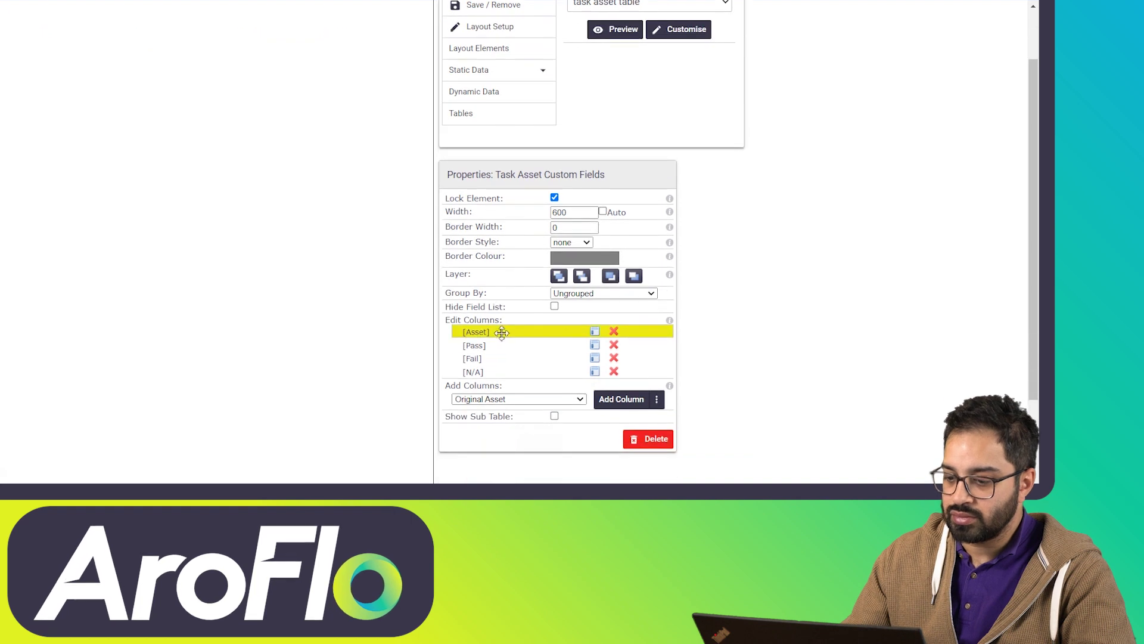
left_click(562, 401)
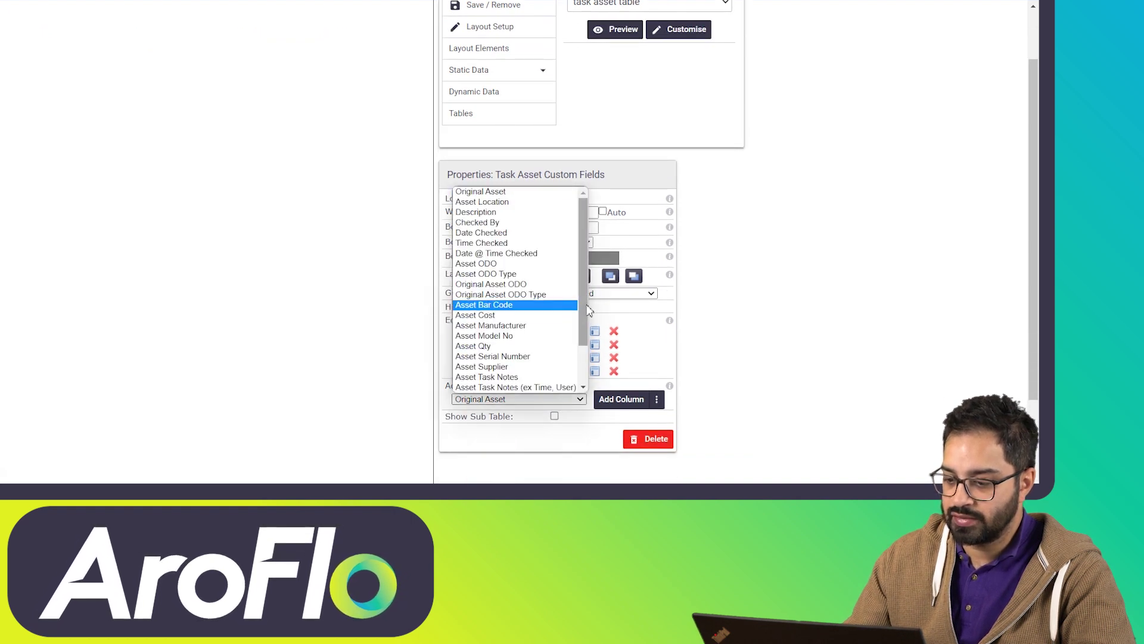
scroll(586, 352, "down", 1)
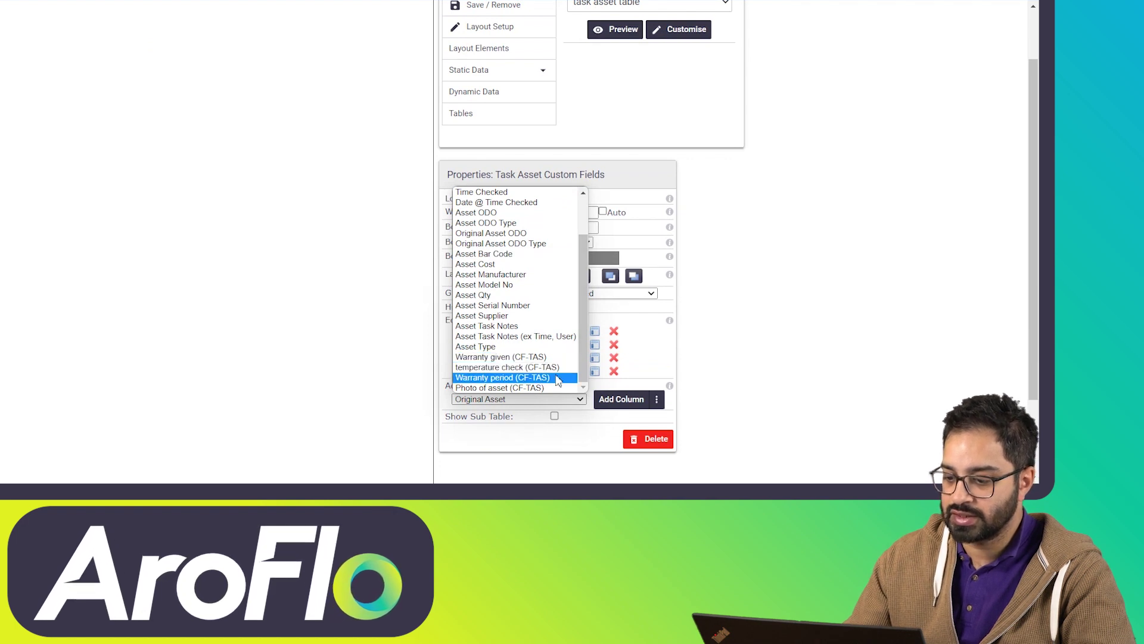
left_click(736, 370)
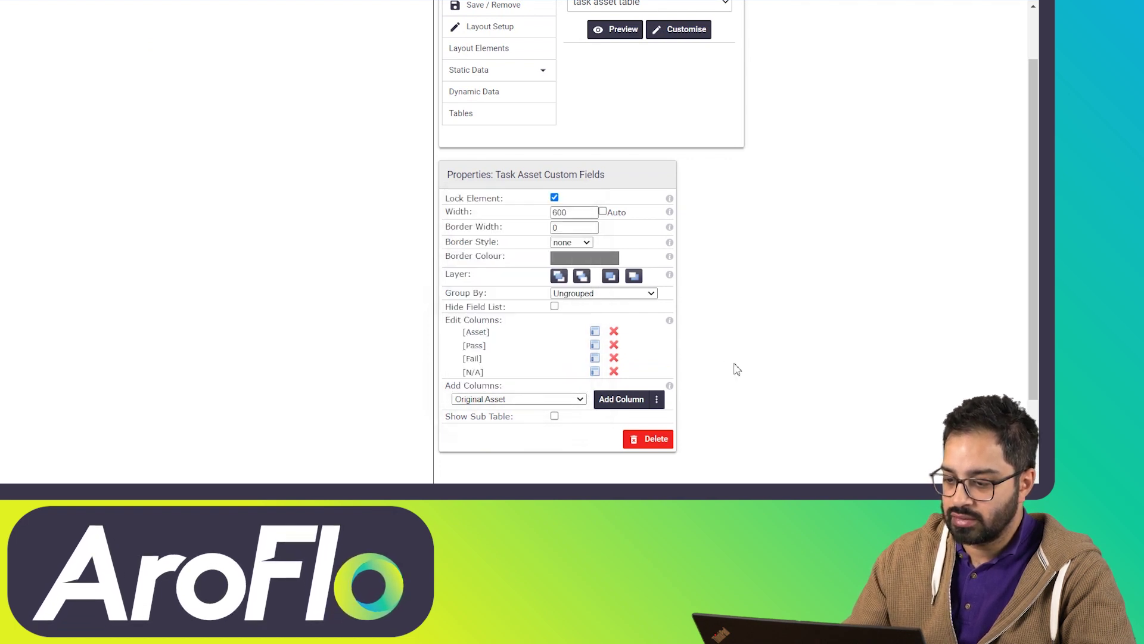
scroll(299, 261, "up", 1)
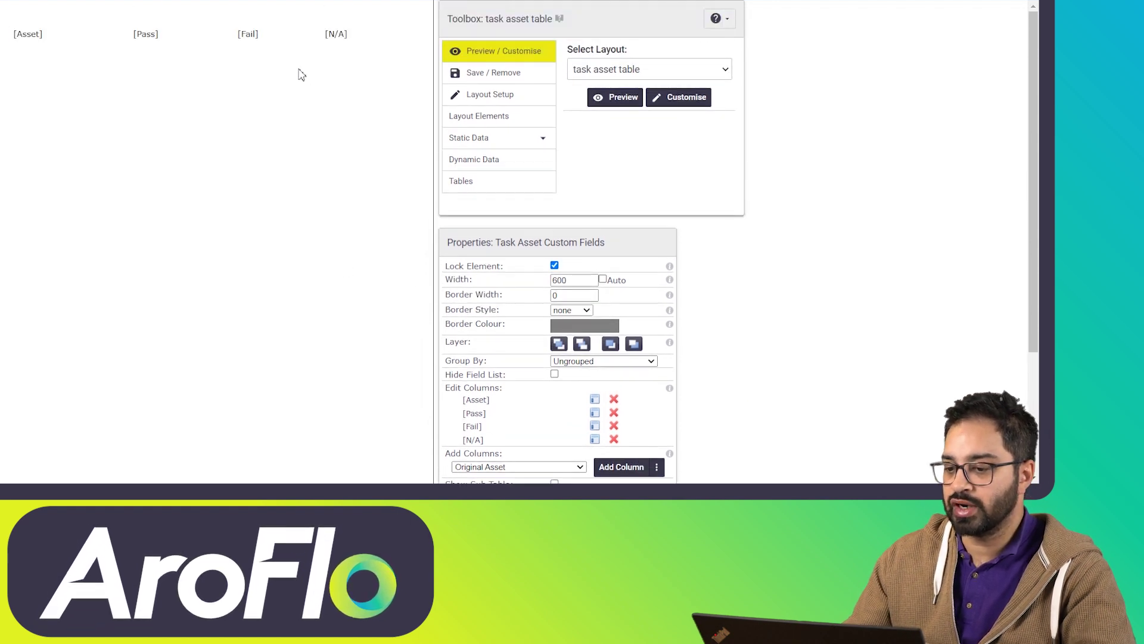
scroll(381, 143, "down", 3)
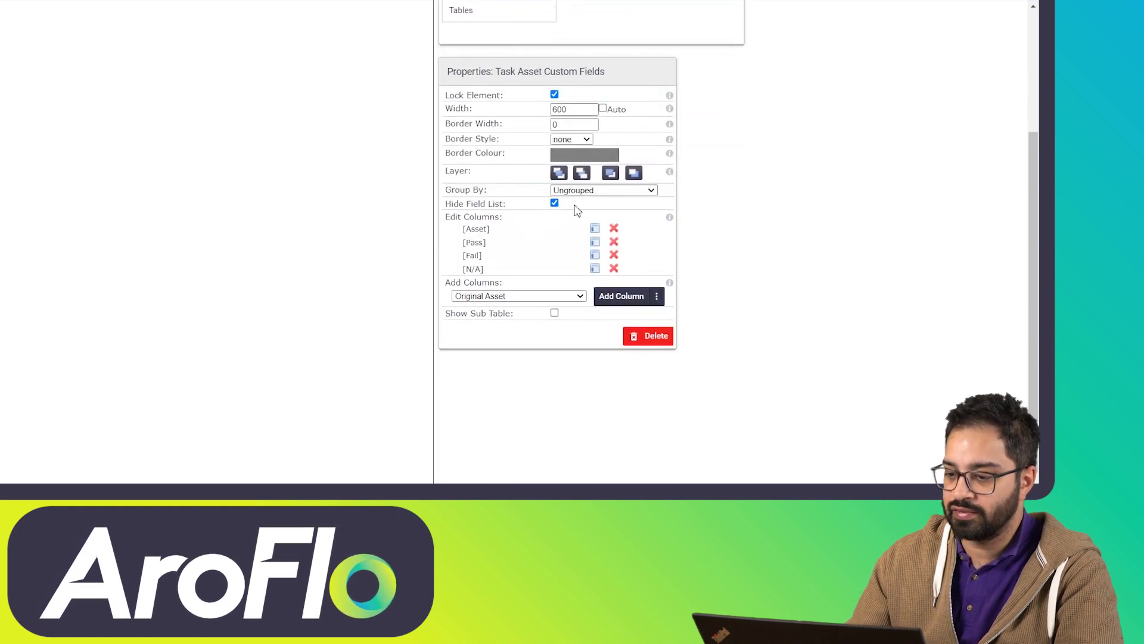
Step: Add the Photo of asset (CF-TAS) column to the table
left_click(536, 298)
left_click_drag(579, 216, 583, 280)
left_click(564, 285)
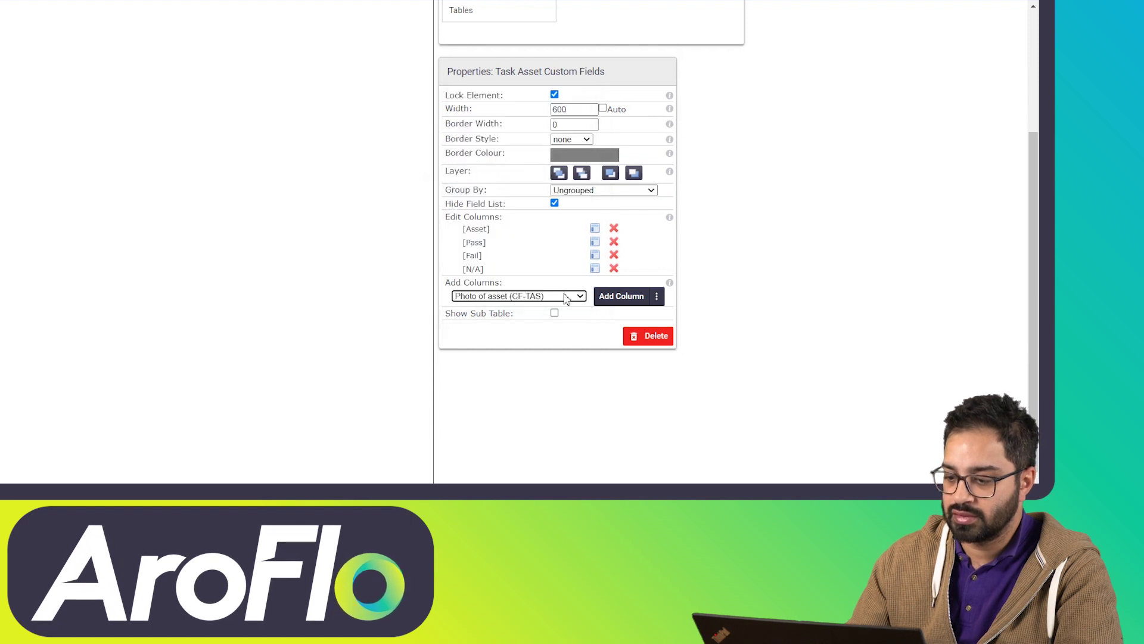
left_click(608, 303)
Step: Add the temperature check (CF-TAS) column to the table
left_click(557, 309)
scroll(561, 301, "down", 2)
left_click(557, 288)
left_click(609, 313)
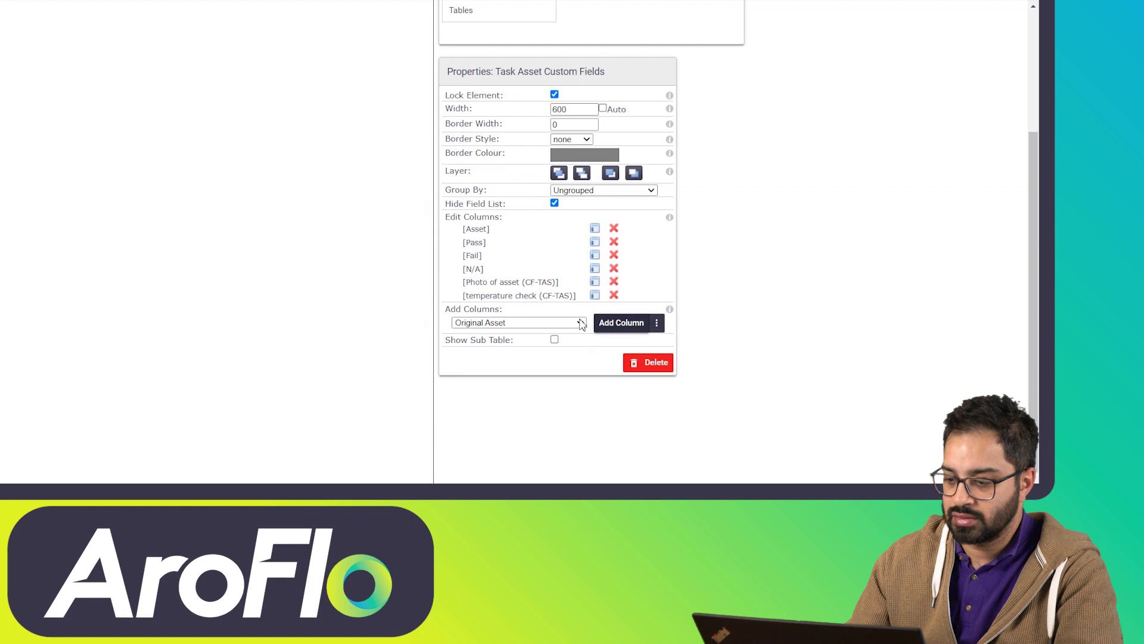
scroll(584, 310, "up", 3)
Step: Save the updated 'task asset table' layout and preview it
left_click(493, 72)
left_click(641, 102)
left_click(523, 58)
left_click(624, 107)
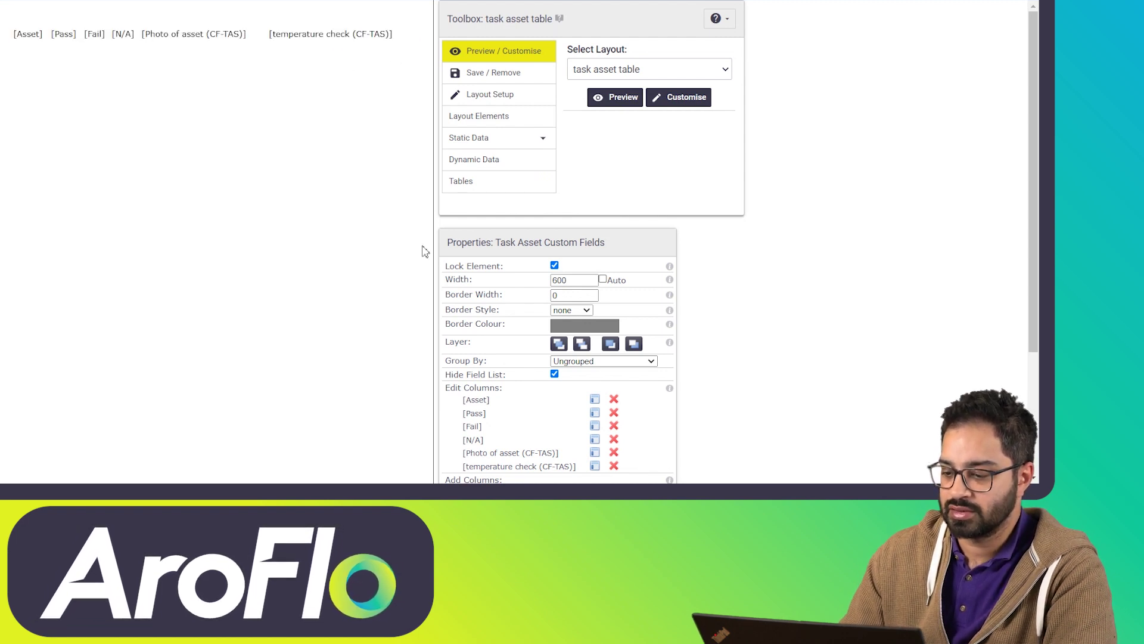
Step: Select Asset Report Simple from the list of available layouts
scroll(603, 316, "down", 2)
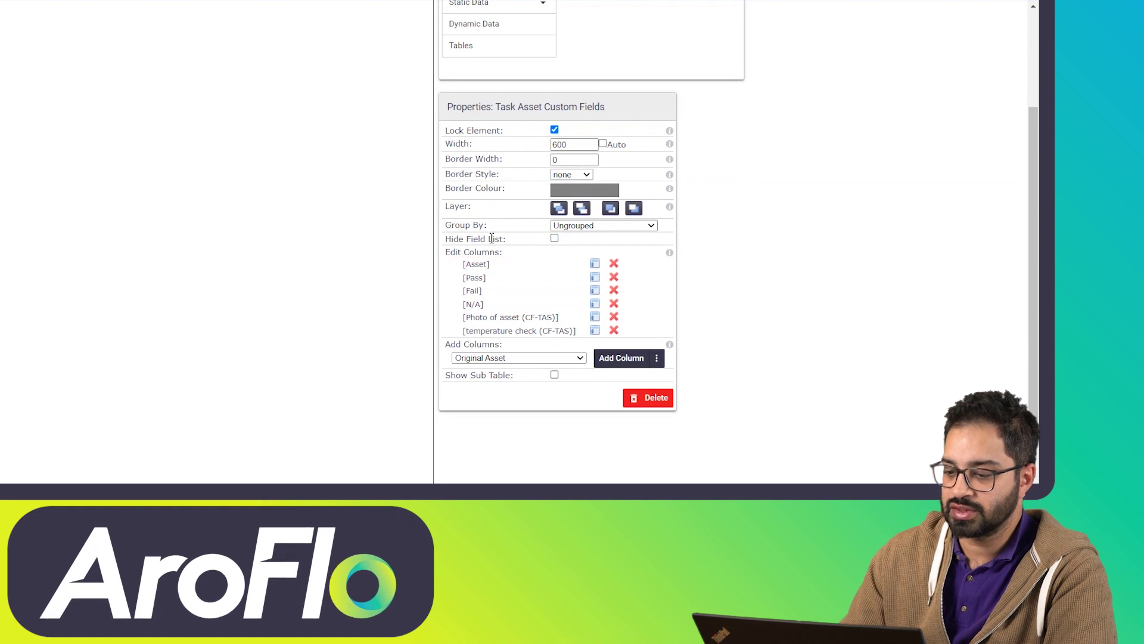
scroll(747, 256, "up", 2)
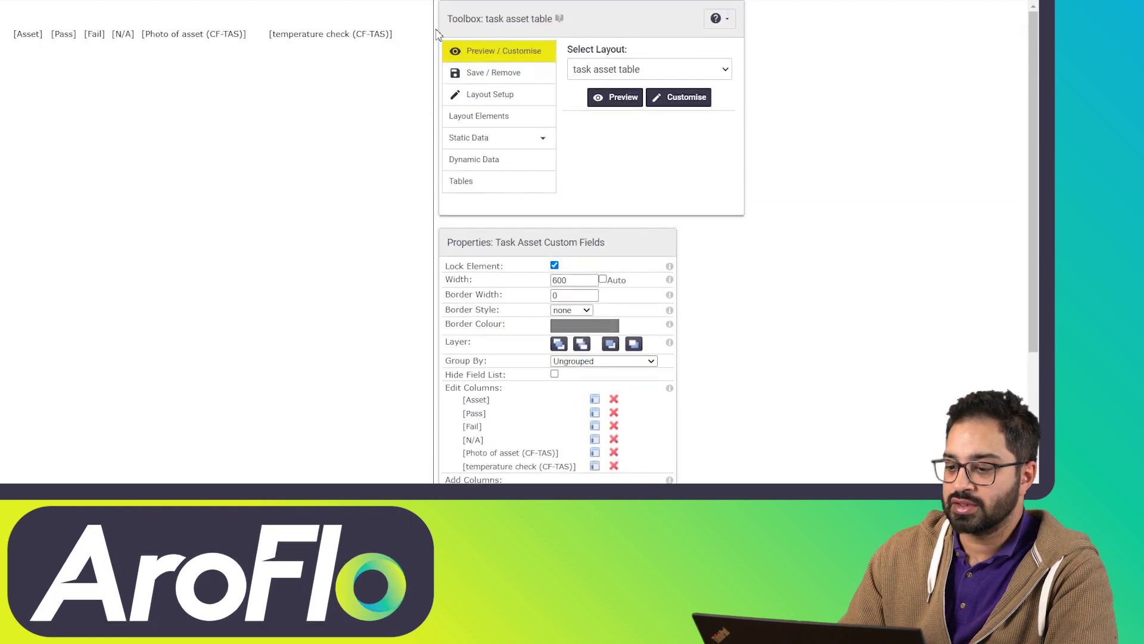
left_click(624, 73)
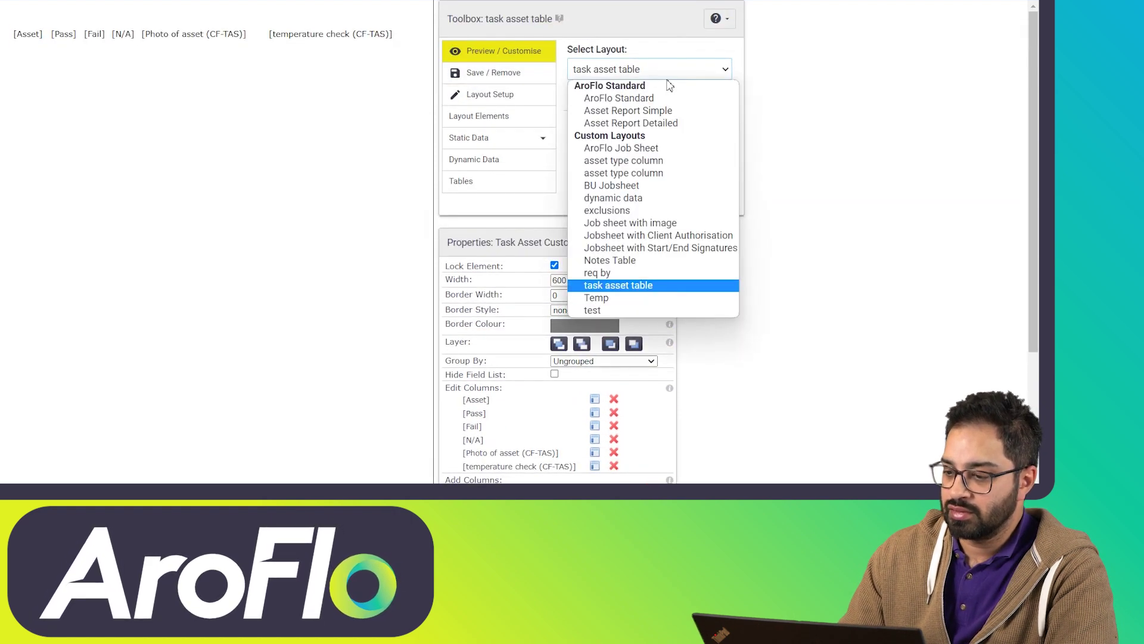
left_click(682, 116)
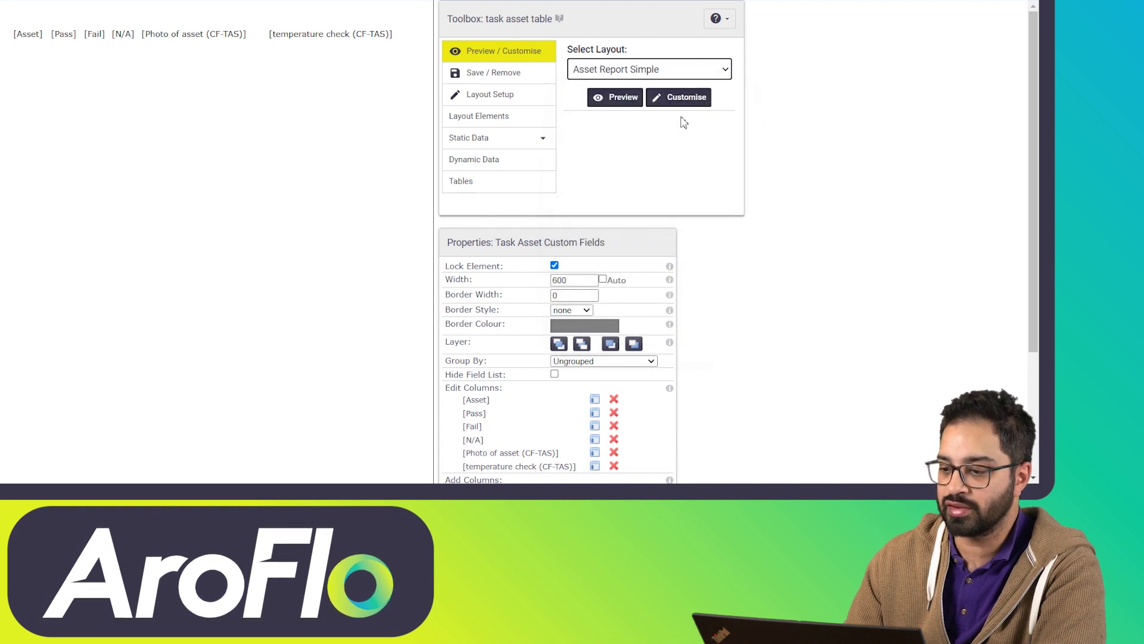
Step: Preview Asset Report Simple for job 1480, discarding unsaved changes, then select Asset Report Detailed
left_click(626, 102)
left_click(595, 83)
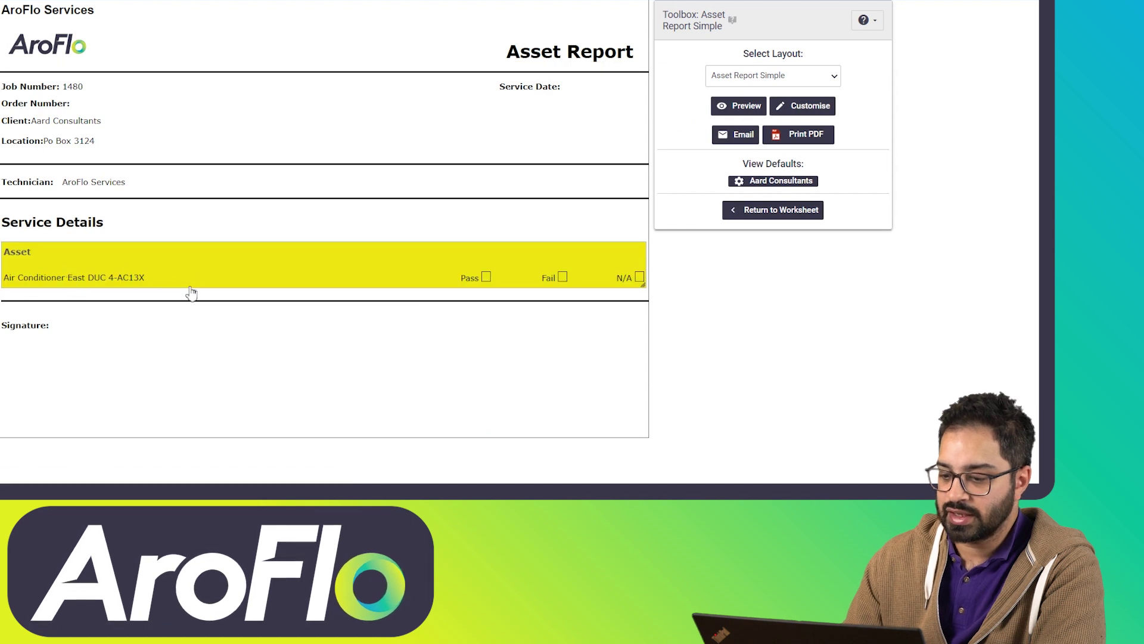
left_click(785, 81)
left_click(791, 124)
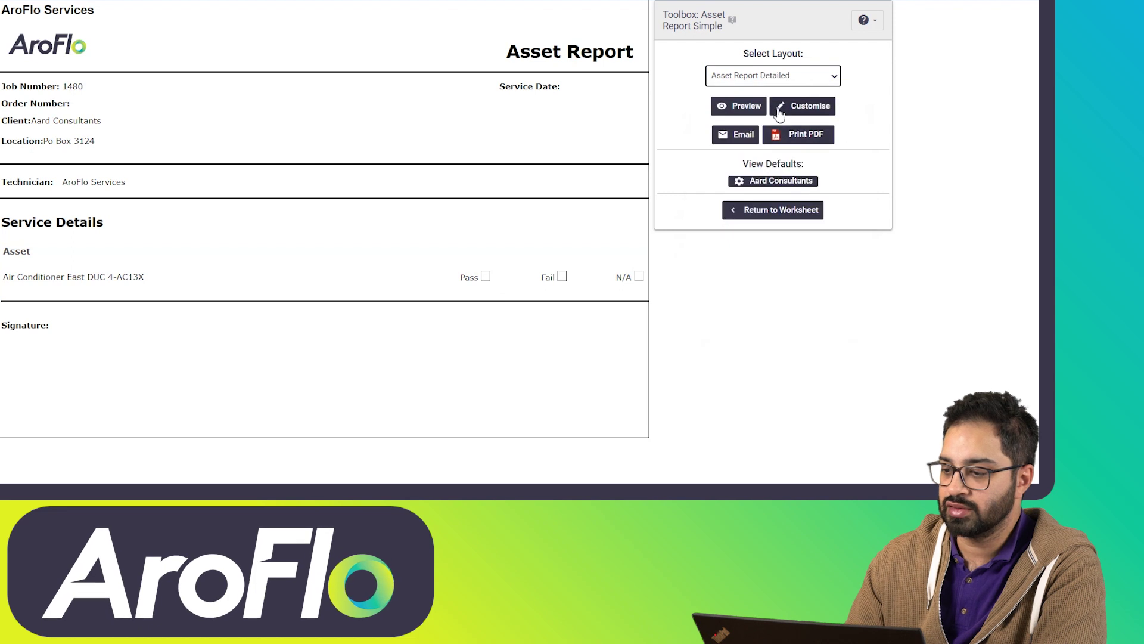
Step: Preview the Asset Report Detailed layout, then open the Open Tasks standard report under Reports
left_click(755, 111)
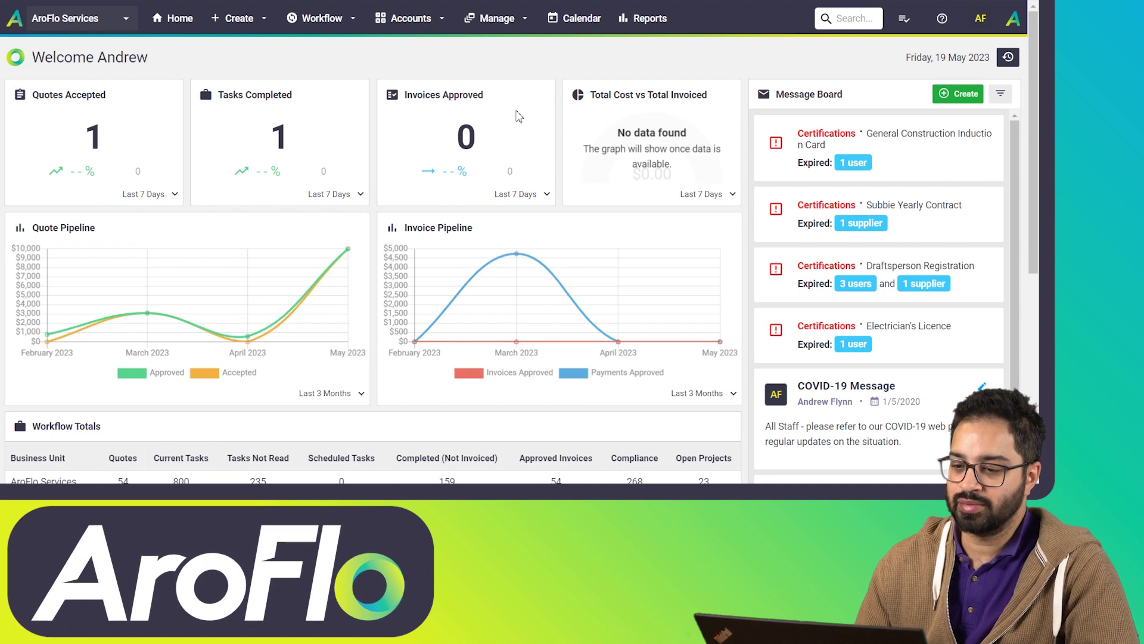
left_click(637, 23)
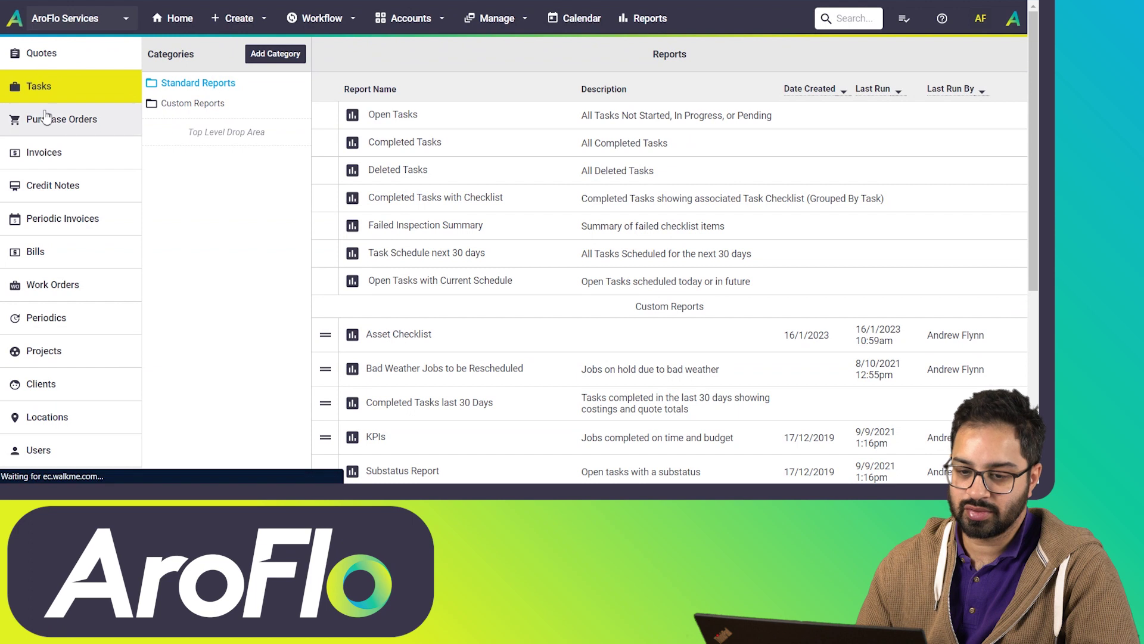
left_click(404, 117)
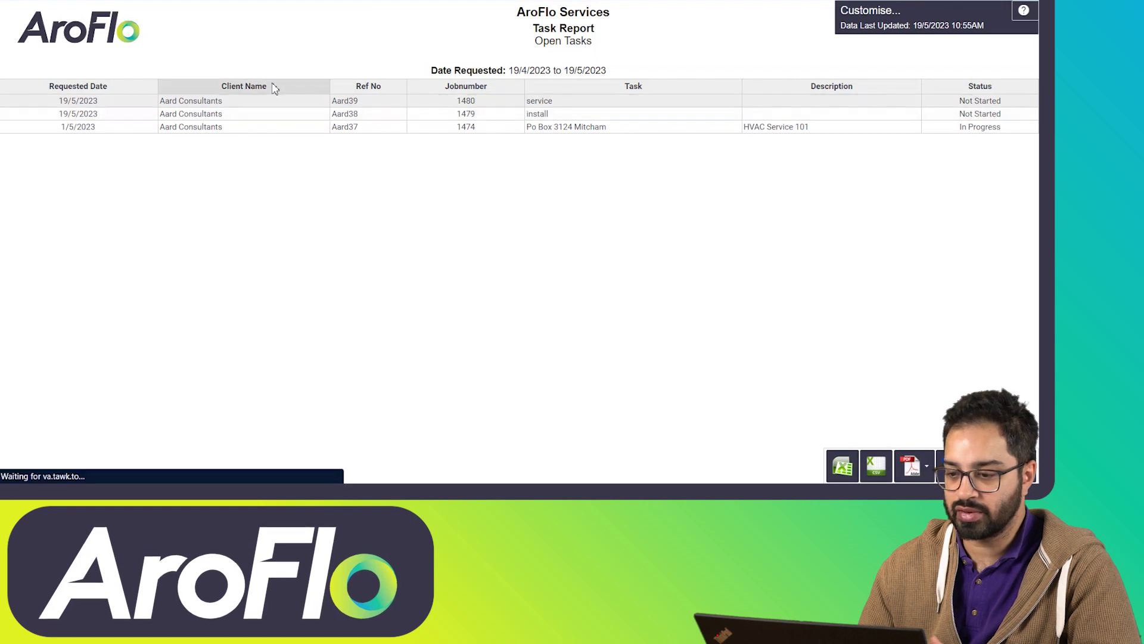
Step: In the report's Customise Fields panel, search the available columns for 'CFT'
left_click(865, 31)
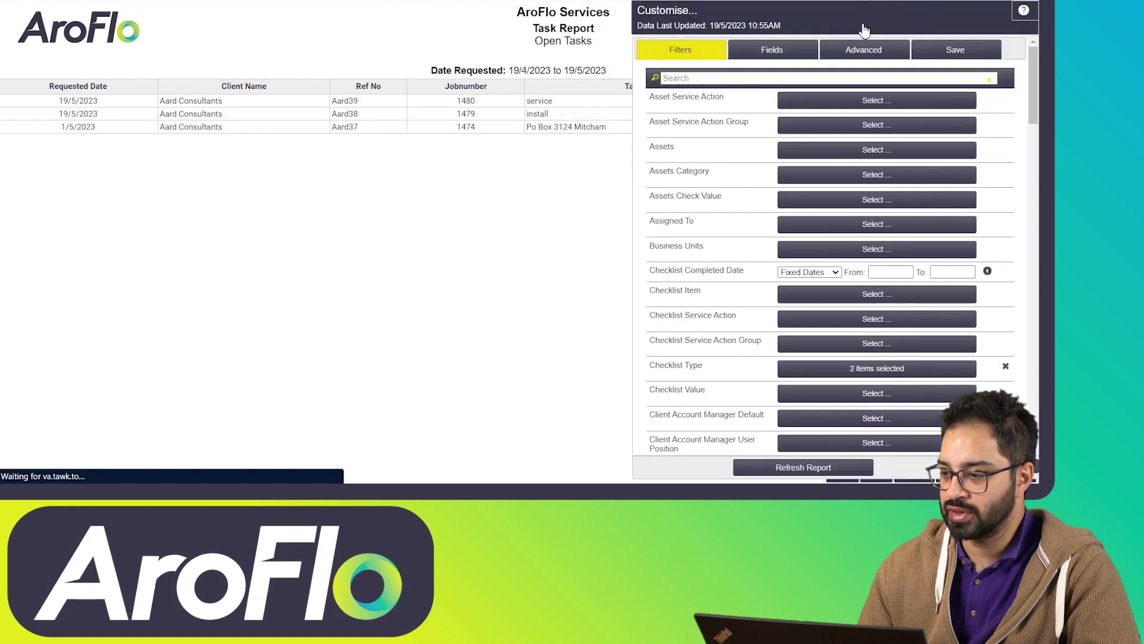
left_click(788, 51)
left_click(964, 75)
left_click(964, 76)
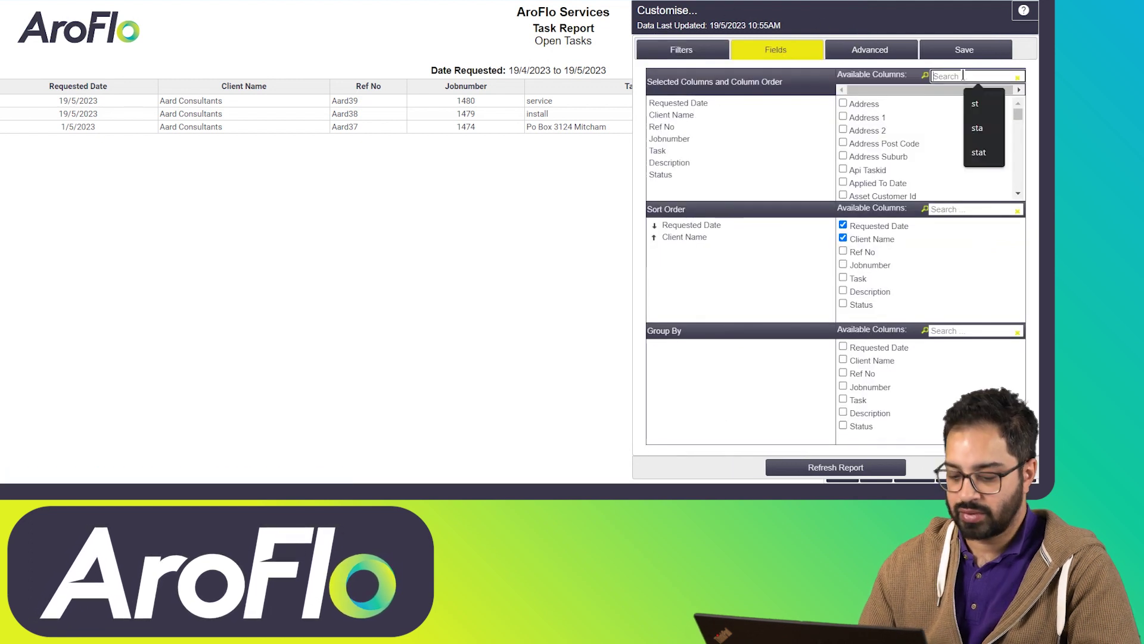
type("CF")
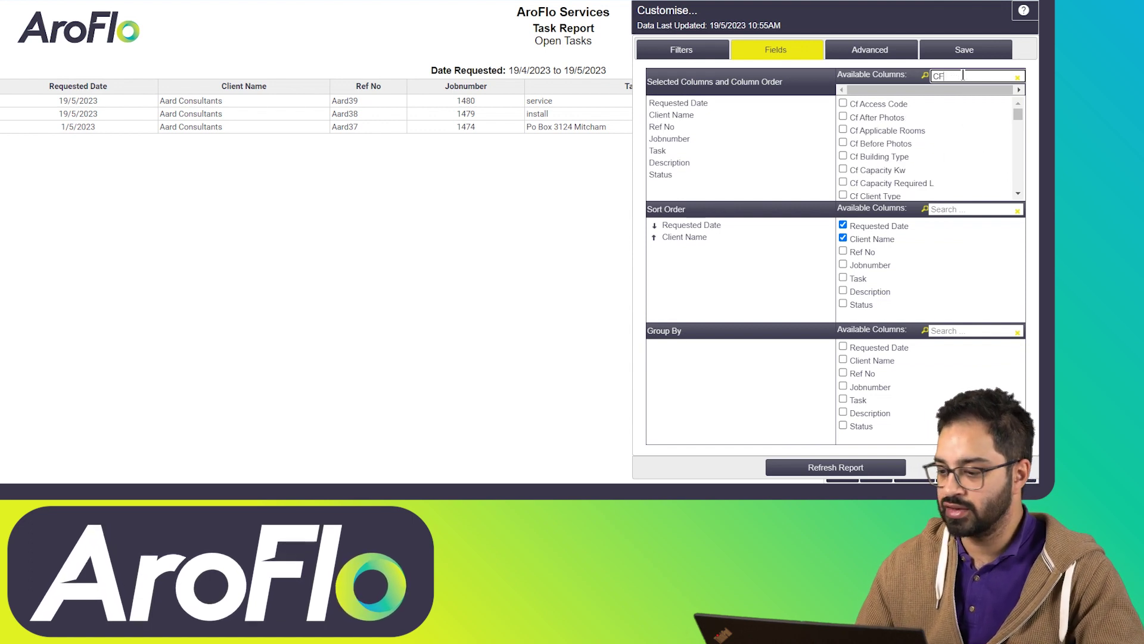
type("T")
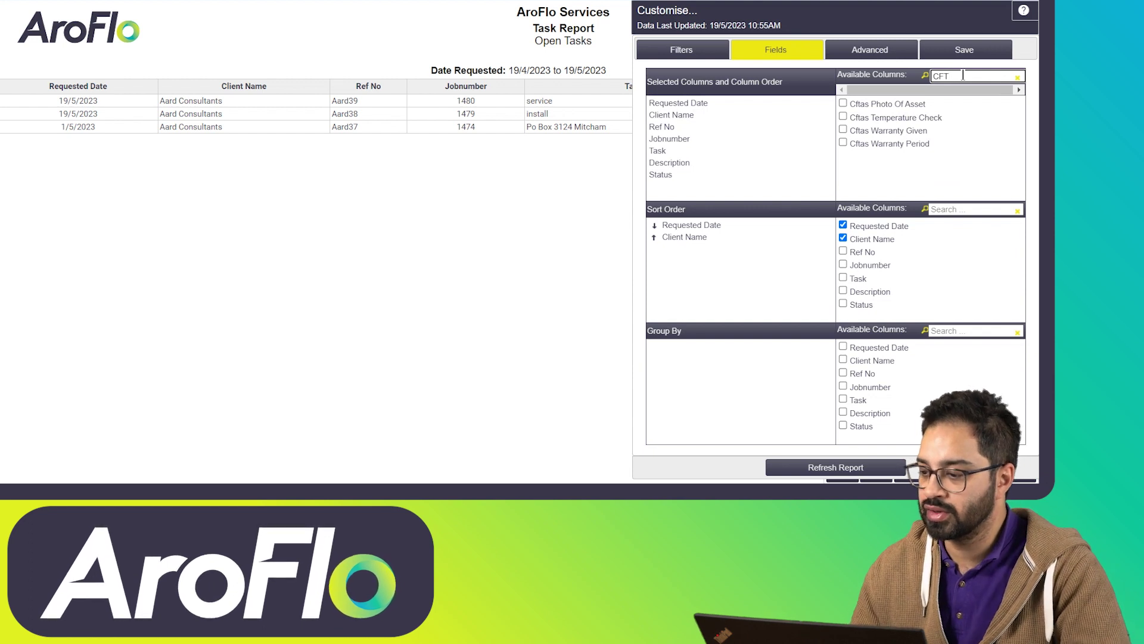
Step: Tick Cftas Photo Of Asset, Temperature Check, Warranty Given and Warranty Period, then refresh the report
left_click(923, 106)
left_click(924, 117)
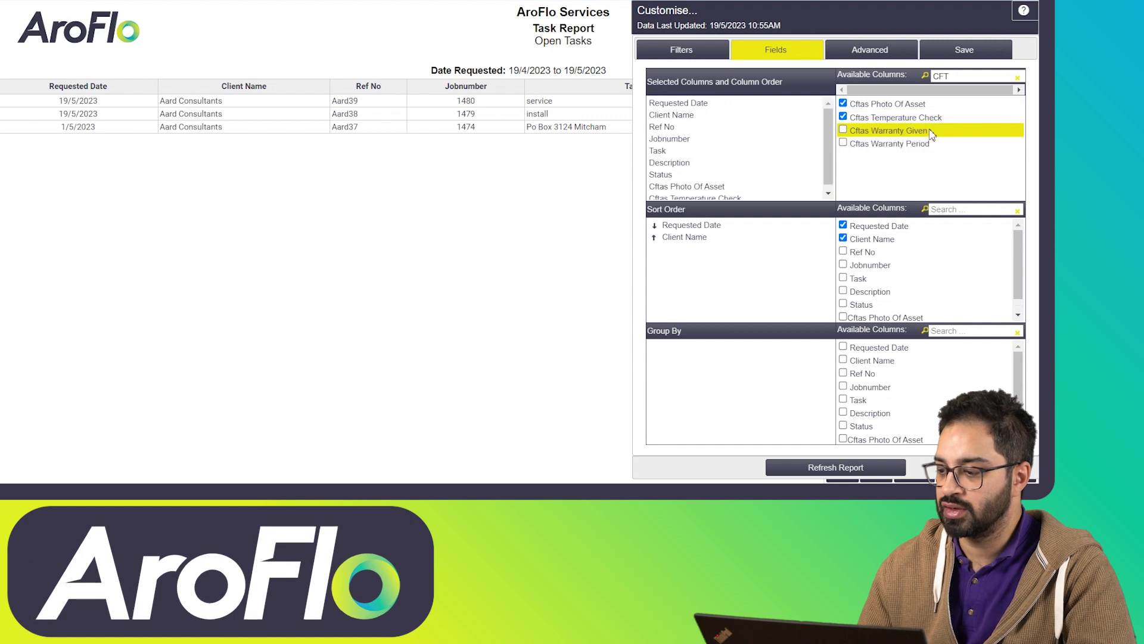
left_click(926, 131)
left_click(929, 144)
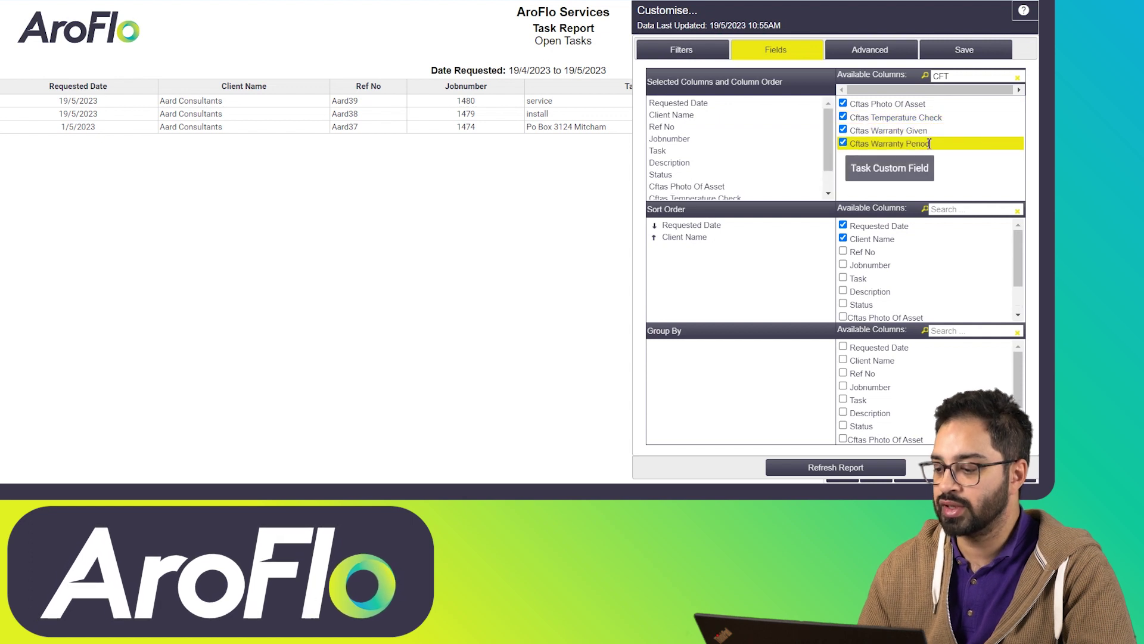
left_click(849, 468)
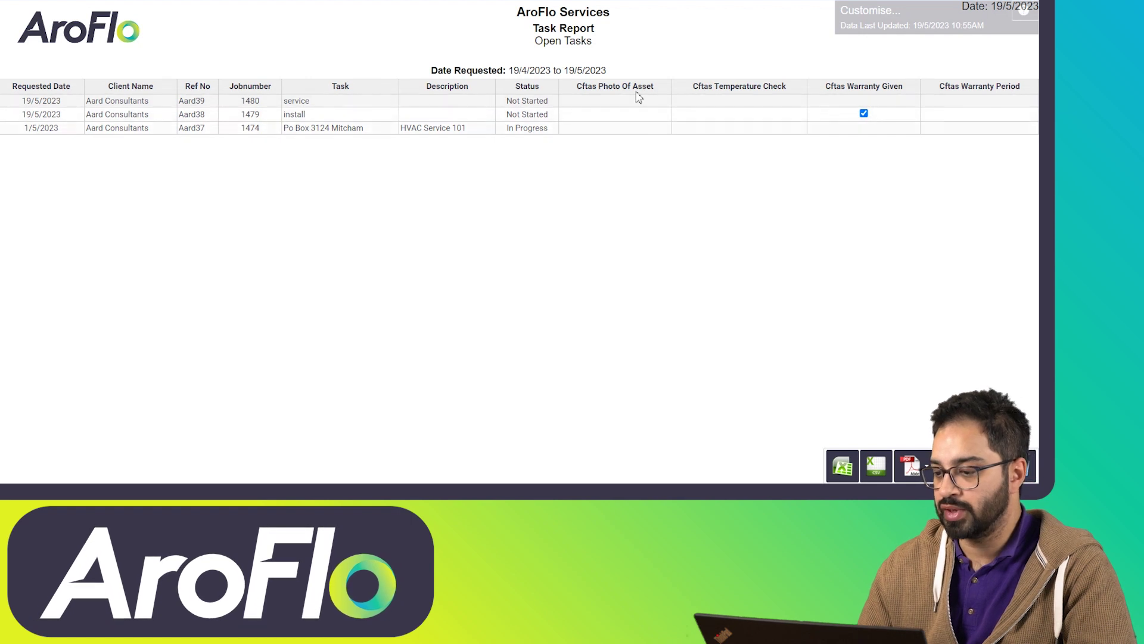
mouse_move(868, 30)
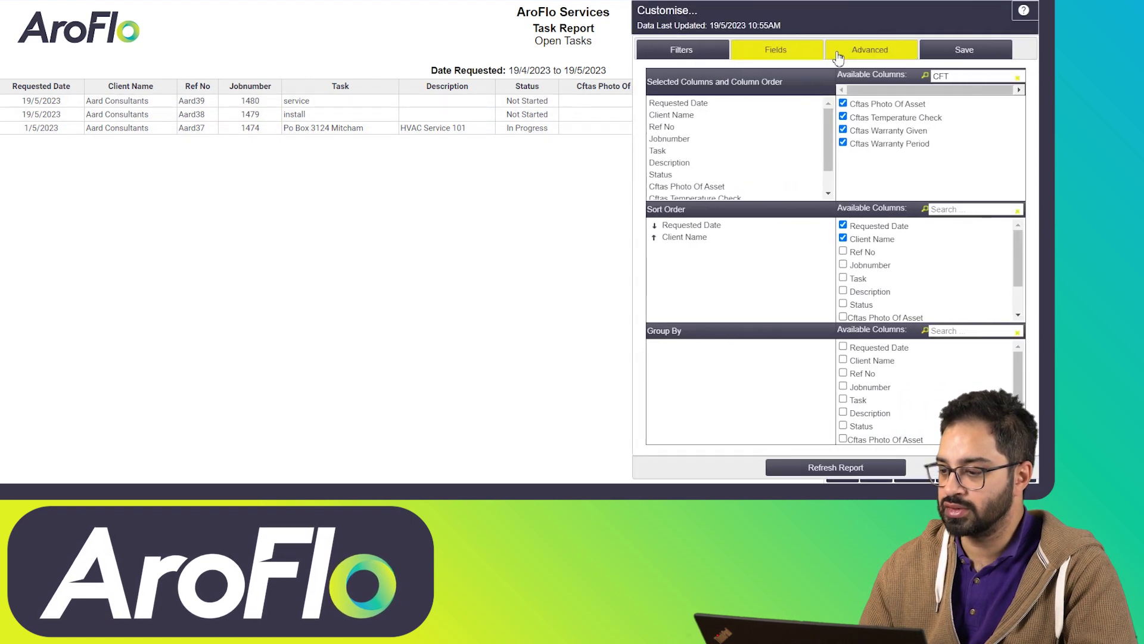